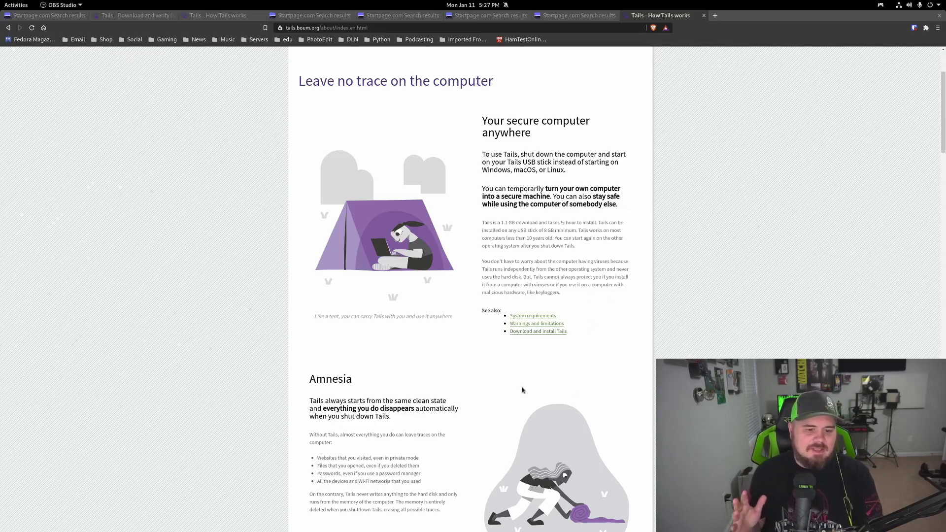
- Scroll the How Tails works page down to the 'Leave no trace on the computer' section
scroll(307, 376, "down", 3)
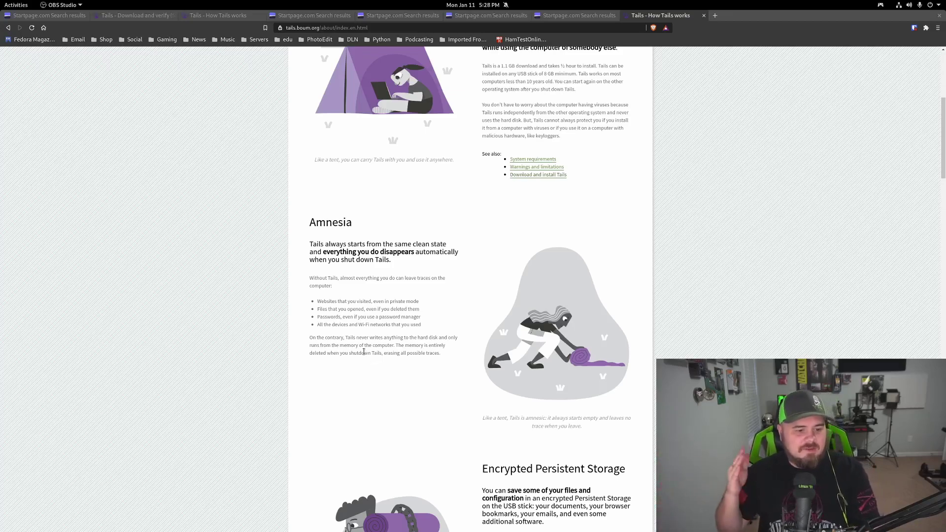
- Scroll past the Amnesia section down to Encrypted Persistent Storage and Digital security toolbox
scroll(363, 352, "down", 2)
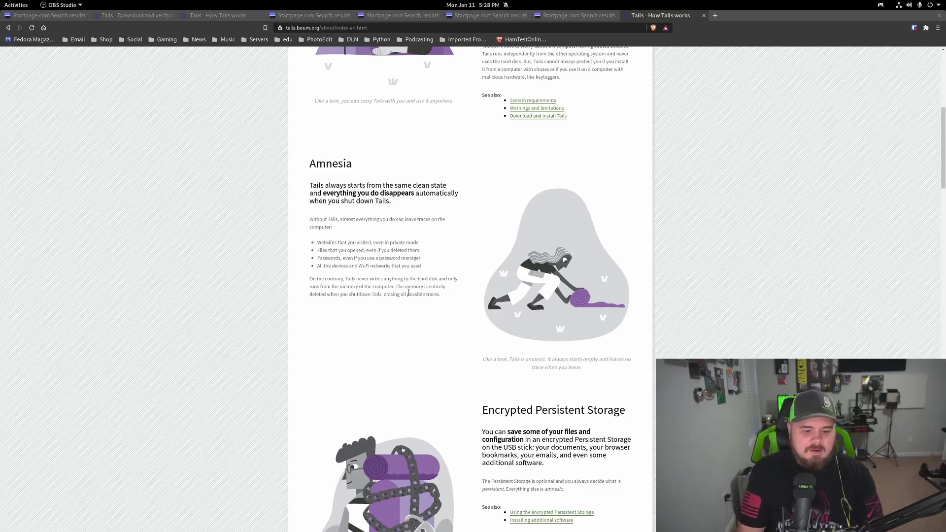
scroll(426, 283, "down", 5)
scroll(429, 284, "up", 1)
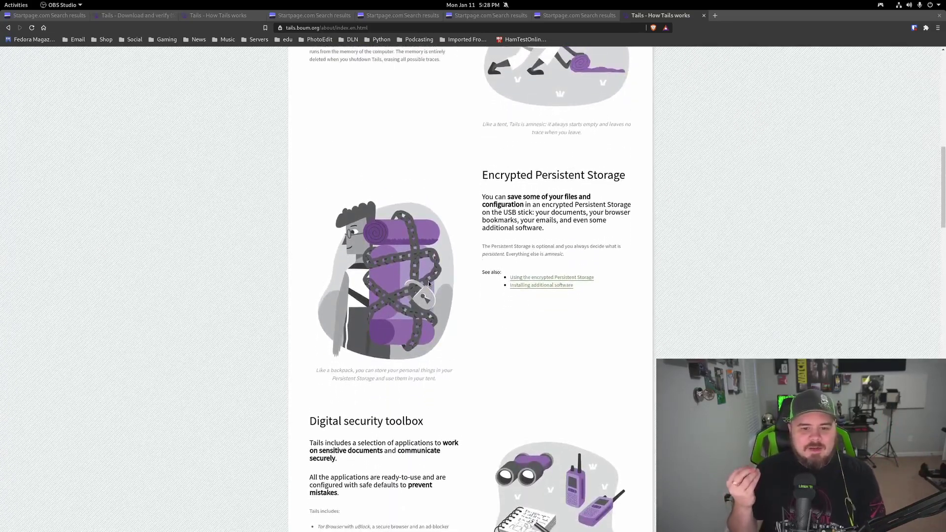
scroll(429, 284, "down", 1)
scroll(429, 284, "up", 1)
scroll(429, 284, "down", 1)
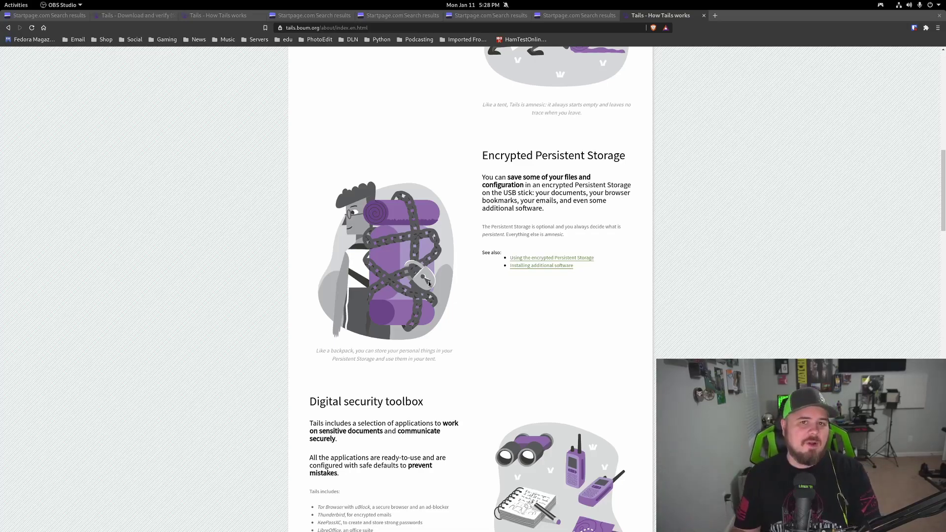
scroll(428, 281, "down", 5)
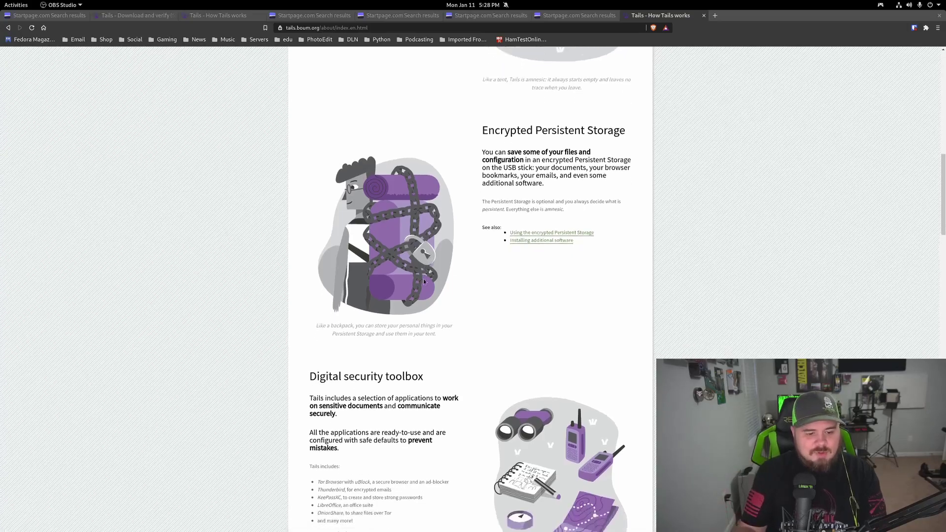
scroll(427, 276, "down", 1)
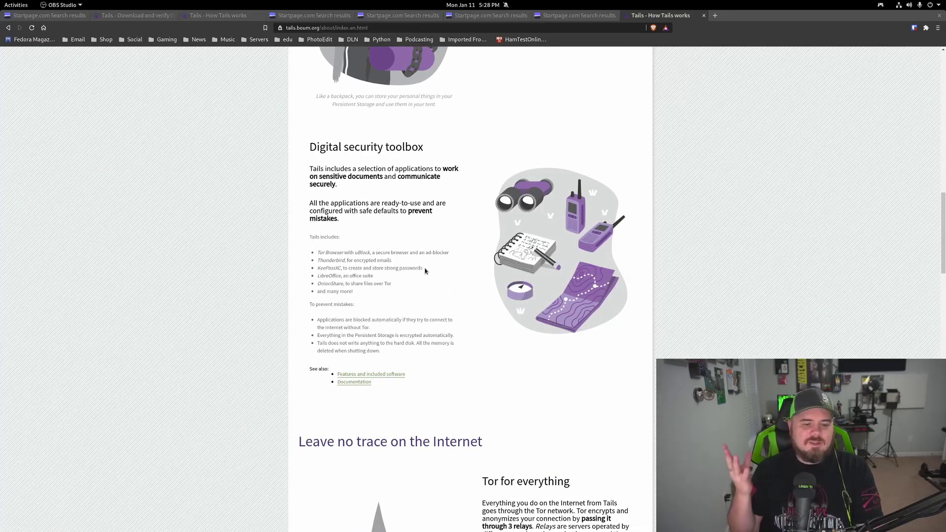
scroll(425, 270, "down", 1)
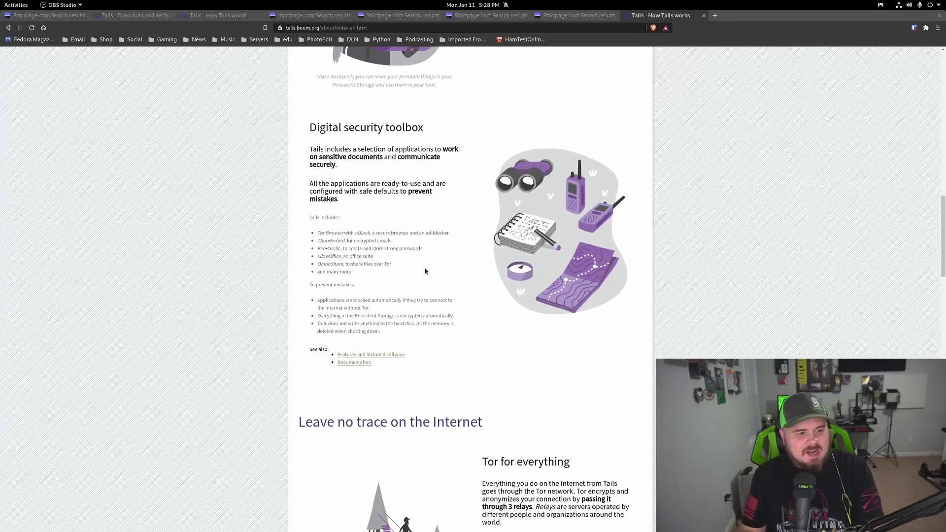
scroll(422, 264, "down", 1)
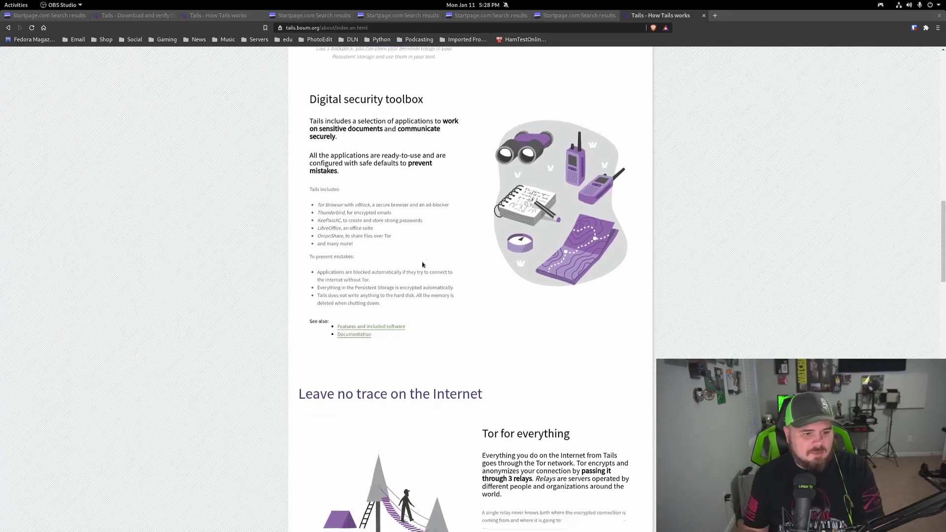
scroll(422, 265, "down", 1)
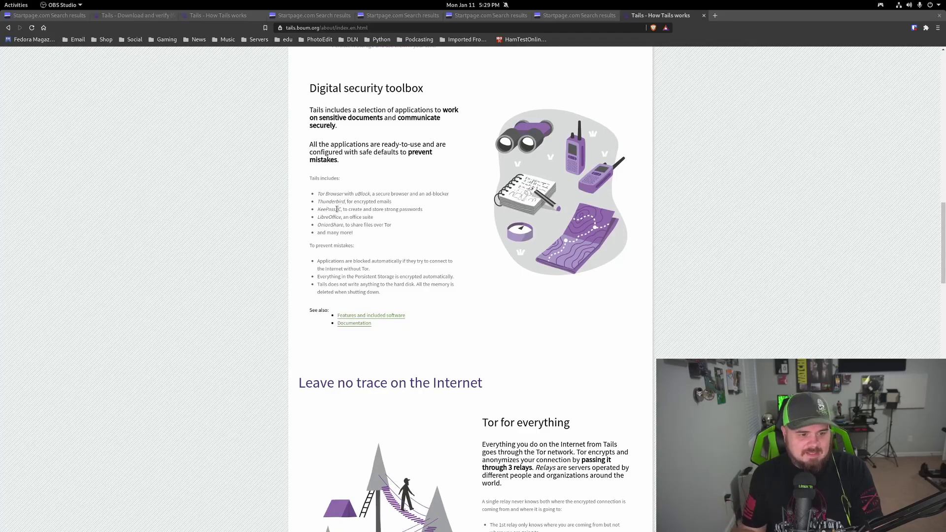
scroll(364, 266, "down", 5)
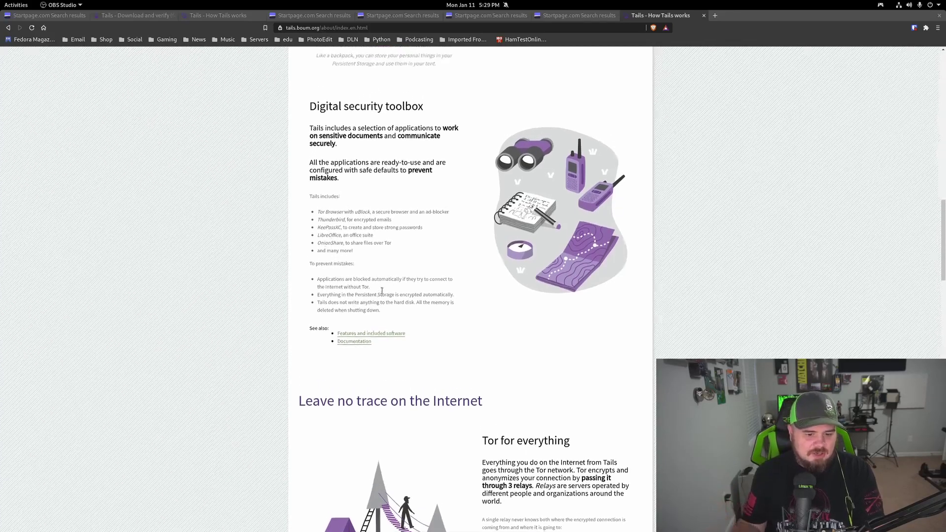
scroll(402, 291, "down", 15)
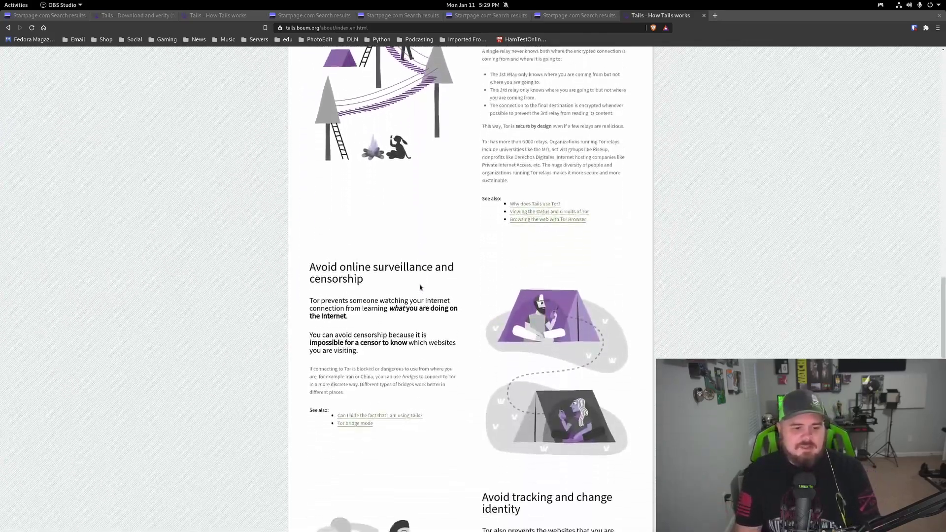
scroll(419, 283, "down", 2)
scroll(416, 268, "down", 6)
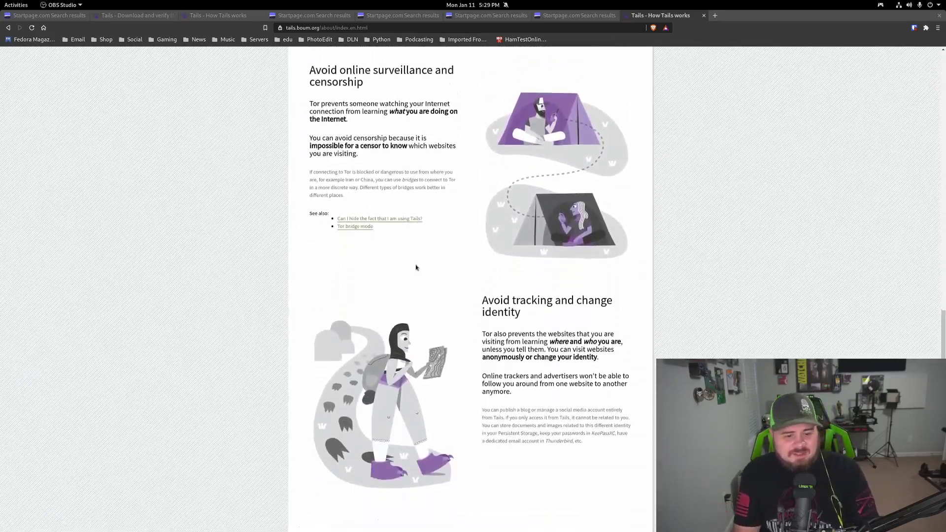
scroll(416, 265, "down", 15)
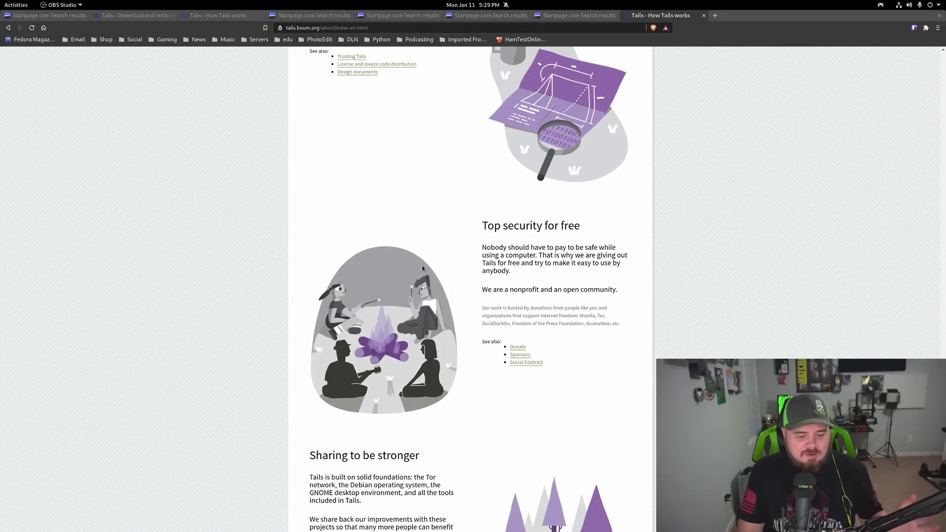
scroll(537, 247, "up", 6)
scroll(538, 246, "up", 20)
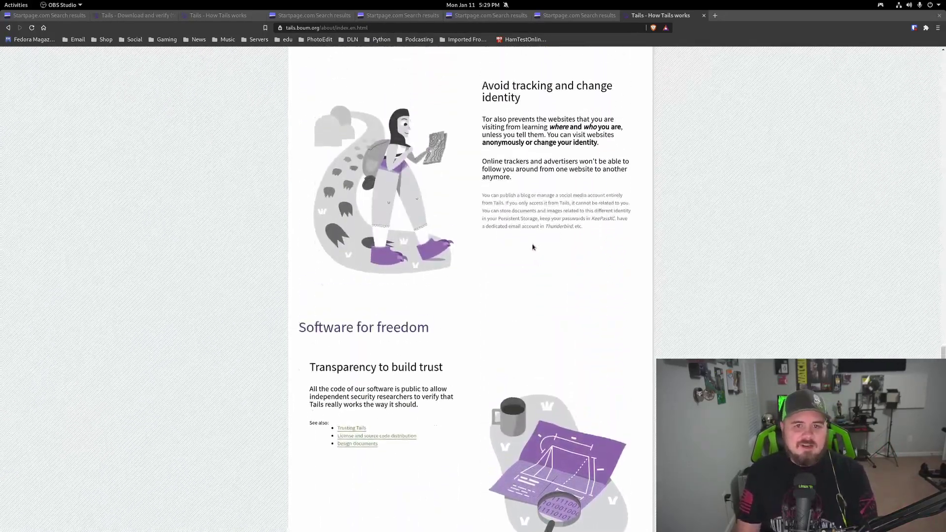
scroll(529, 243, "up", 20)
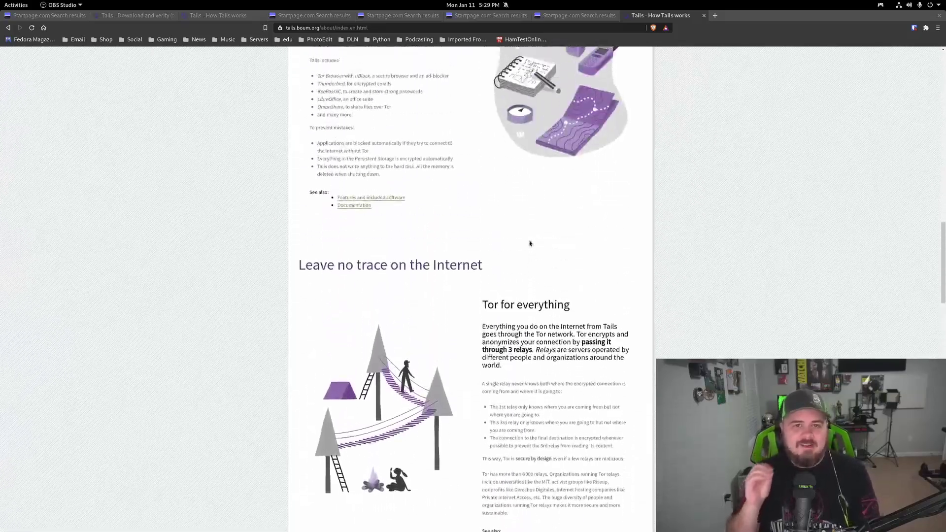
scroll(531, 240, "up", 19)
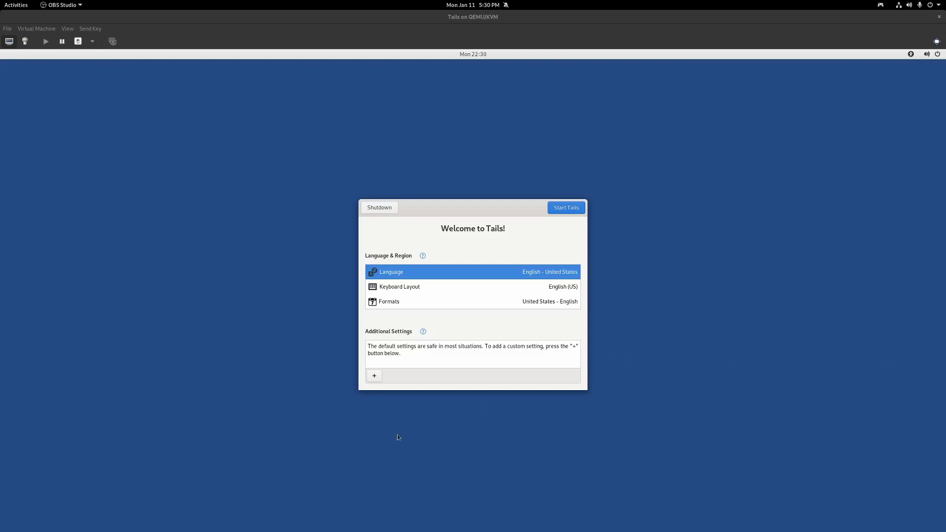
- Add an Administration Password additional setting, entering and confirming the password
left_click(375, 376)
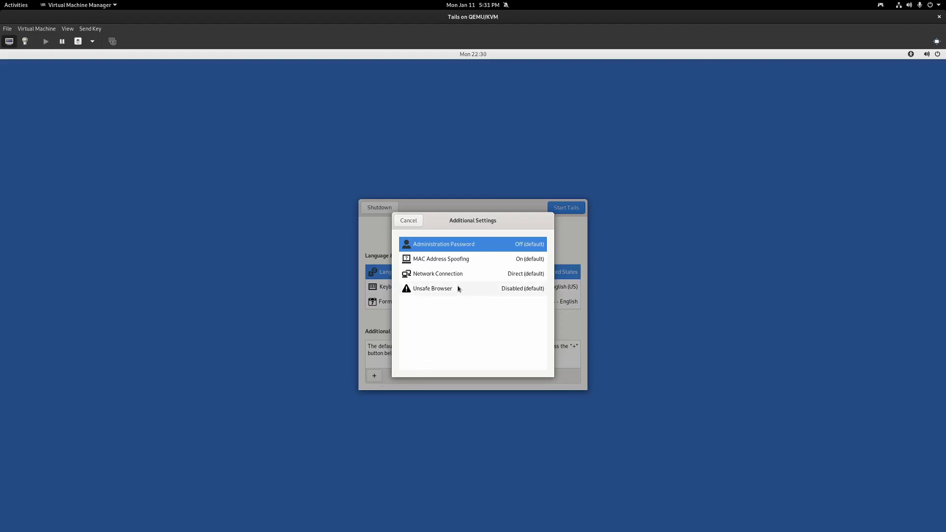
left_click(472, 245)
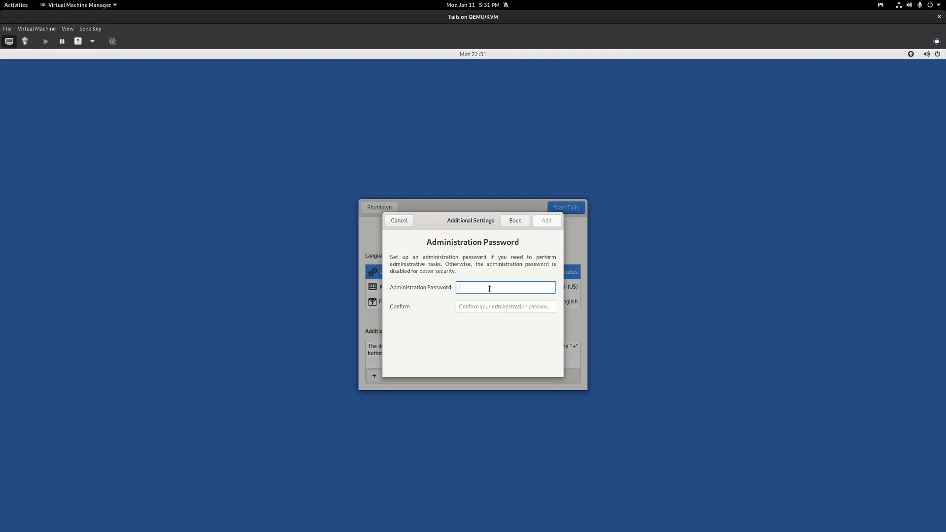
type("********")
key("Tab")
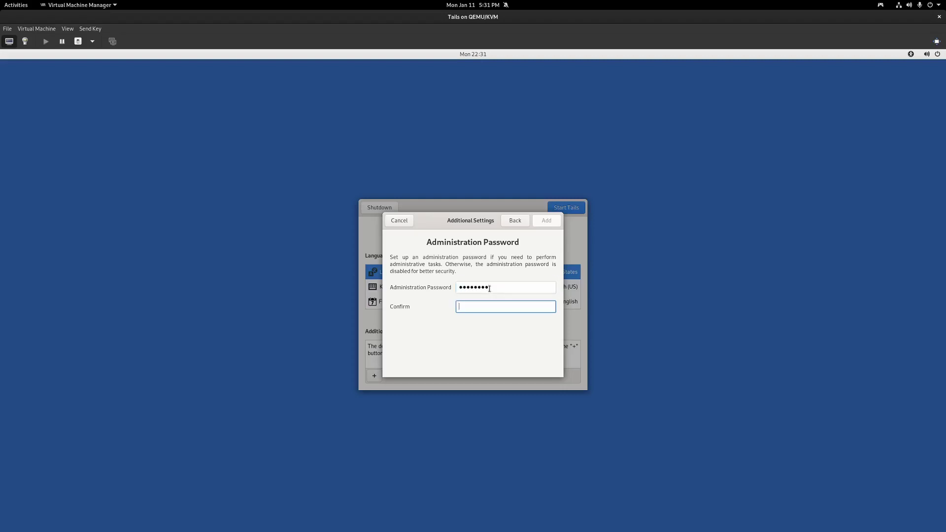
type("*******")
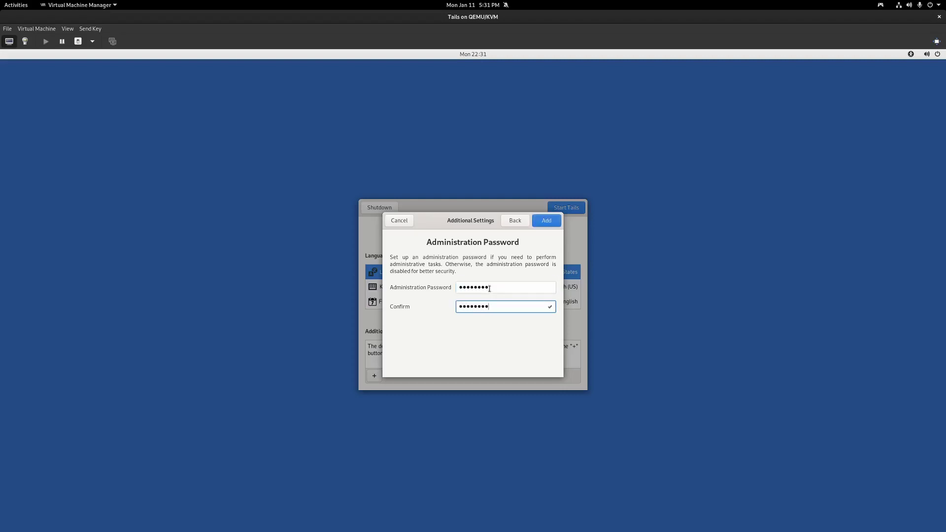
left_click(558, 224)
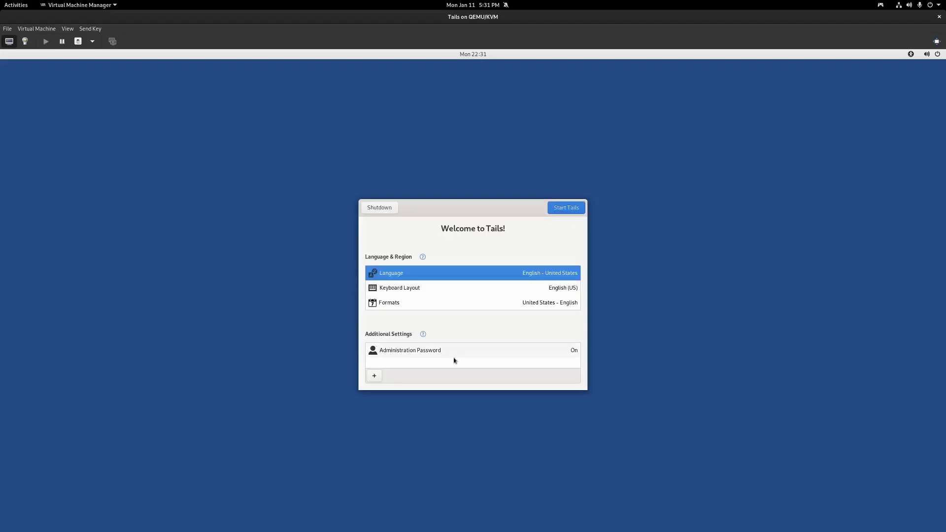
- Review the Network Connection and Unsafe Browser settings, leaving both unchanged
left_click(374, 376)
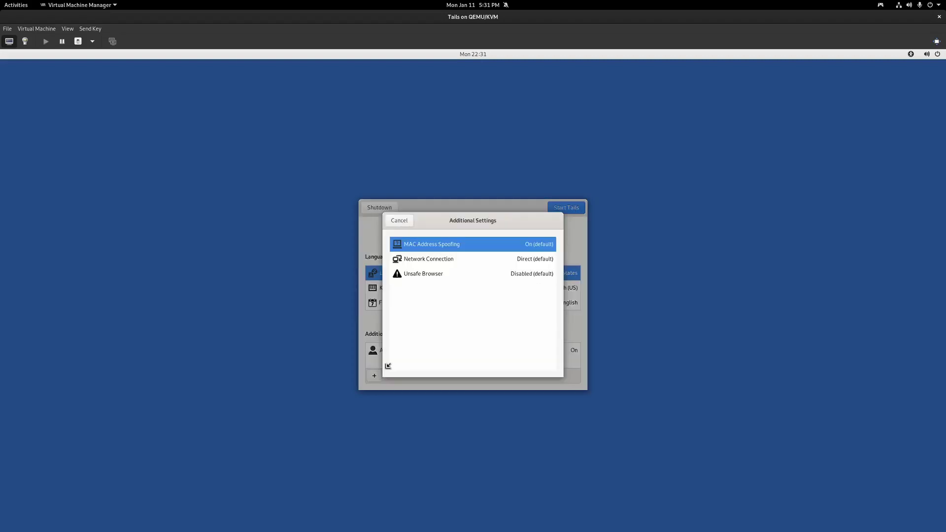
left_click(434, 264)
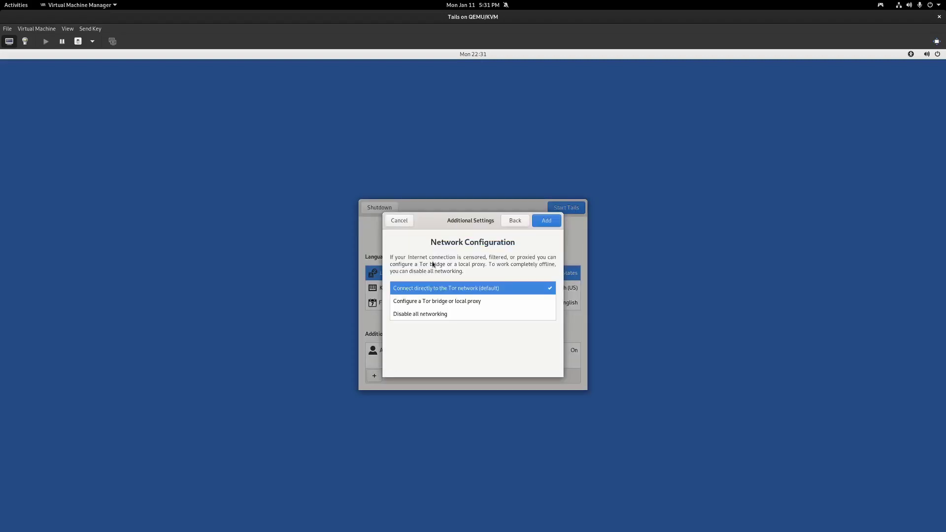
left_click(398, 220)
left_click(374, 376)
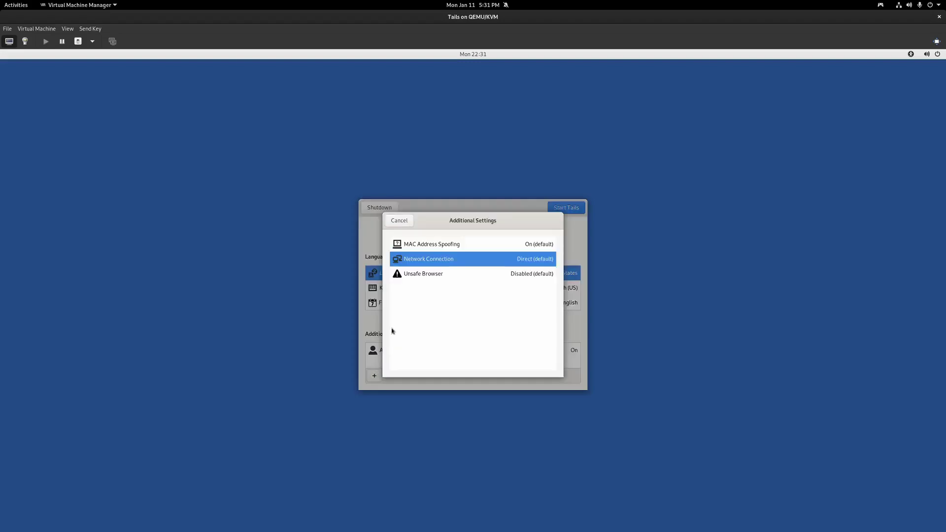
left_click(420, 276)
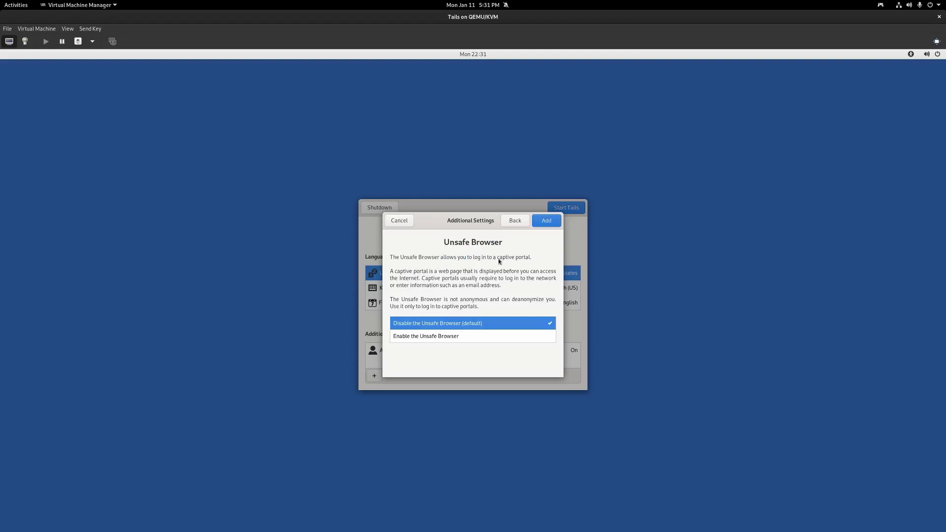
left_click(398, 221)
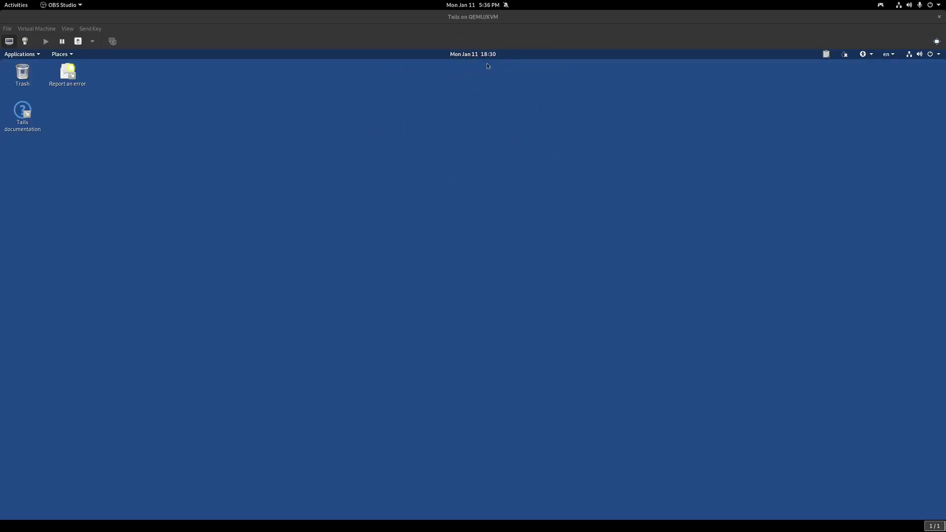
- Check the notifications panel, then launch Tor Browser from the Applications menu
left_click(462, 53)
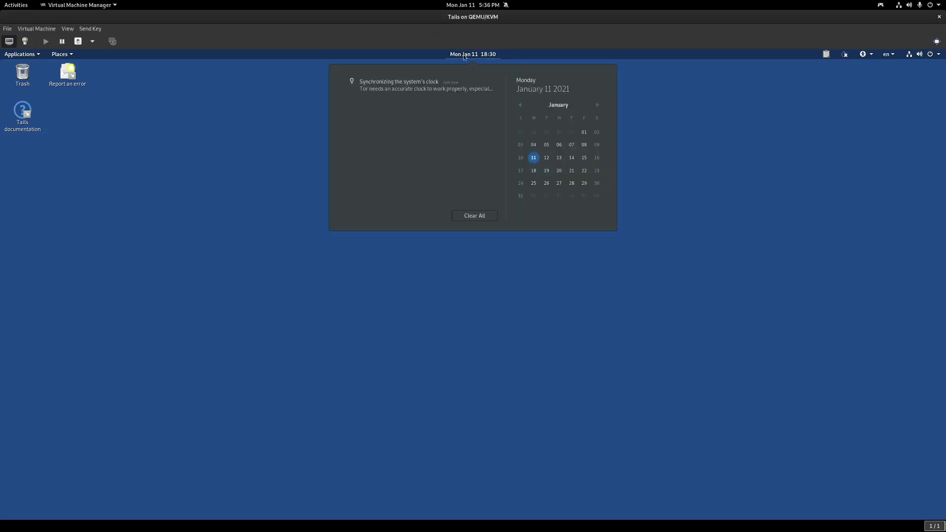
left_click(464, 258)
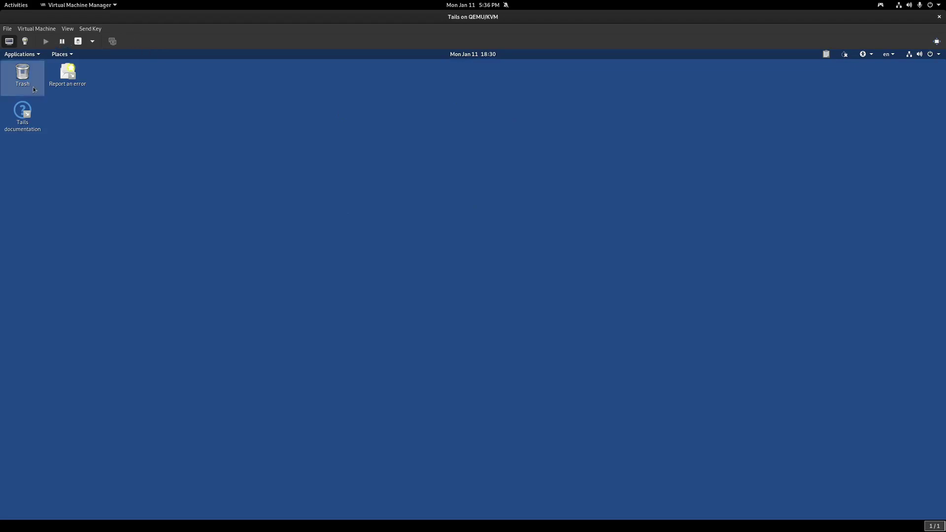
left_click(37, 56)
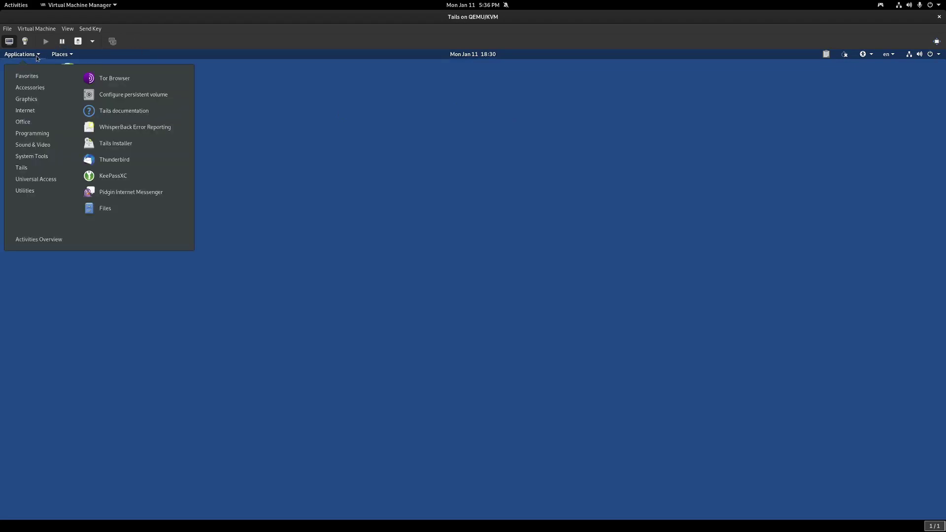
left_click(115, 78)
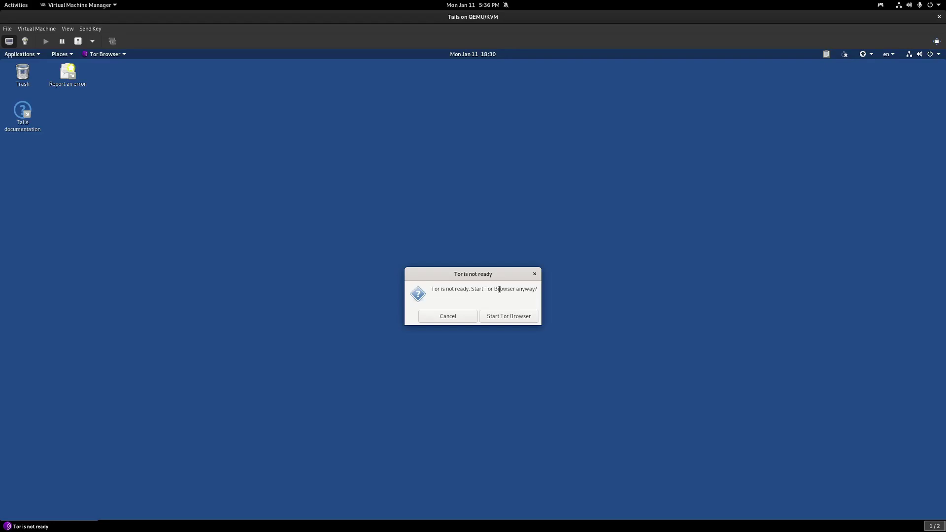
- Start Tor Browser anyway, move its window right, and open the Tails documentation
left_click(507, 316)
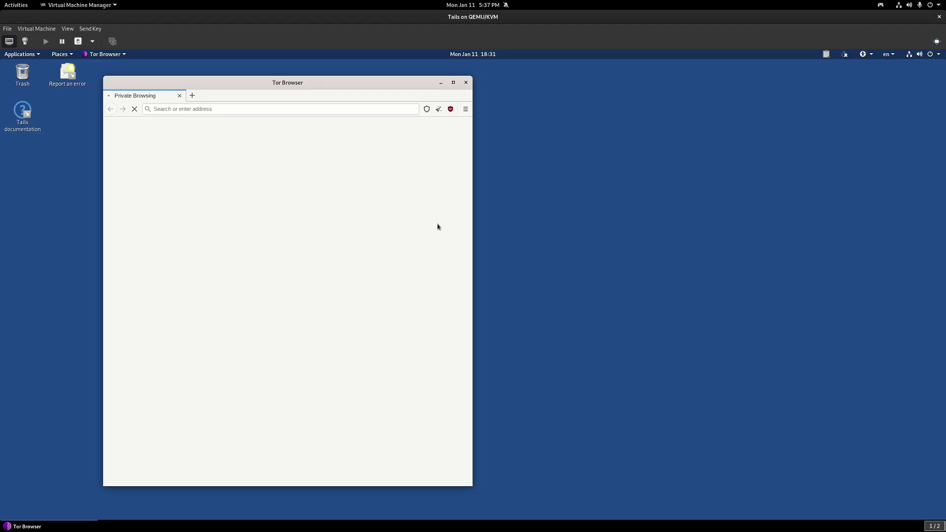
left_click_drag(369, 87, 761, 87)
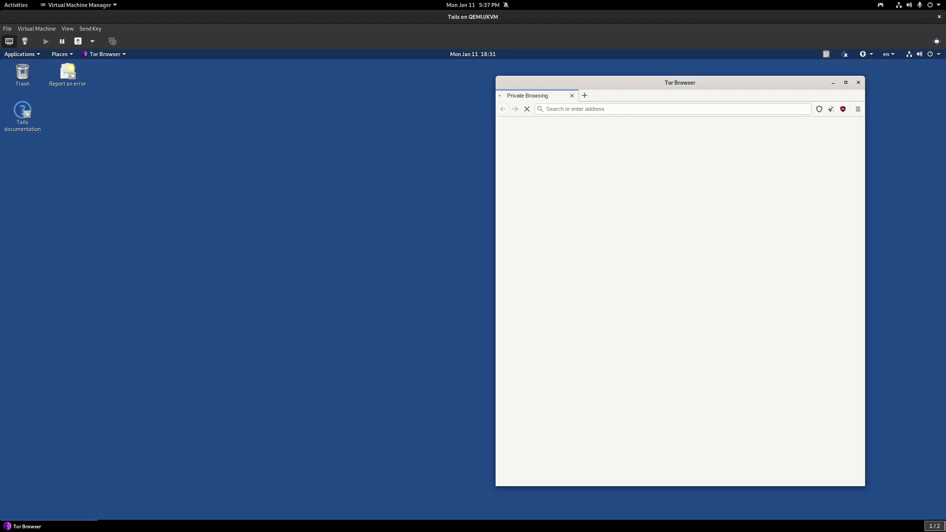
key("alt+Tab")
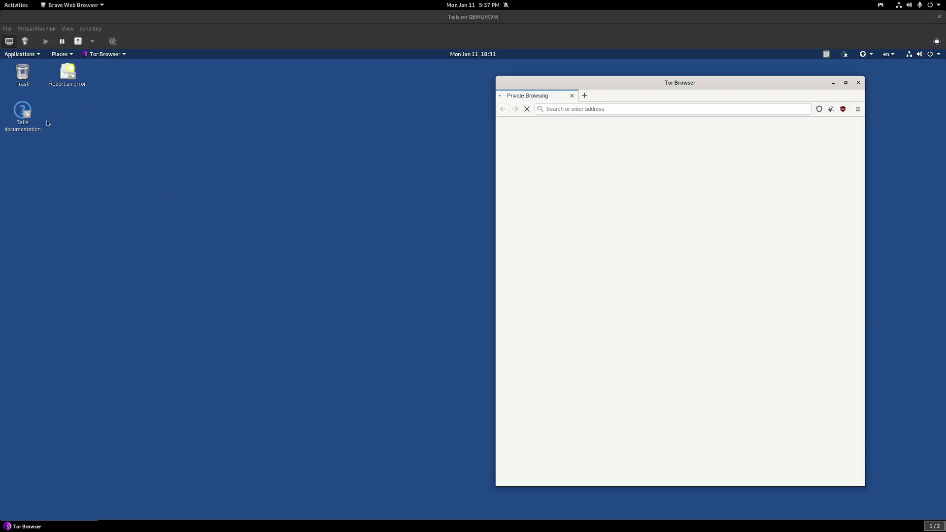
double_click(22, 112)
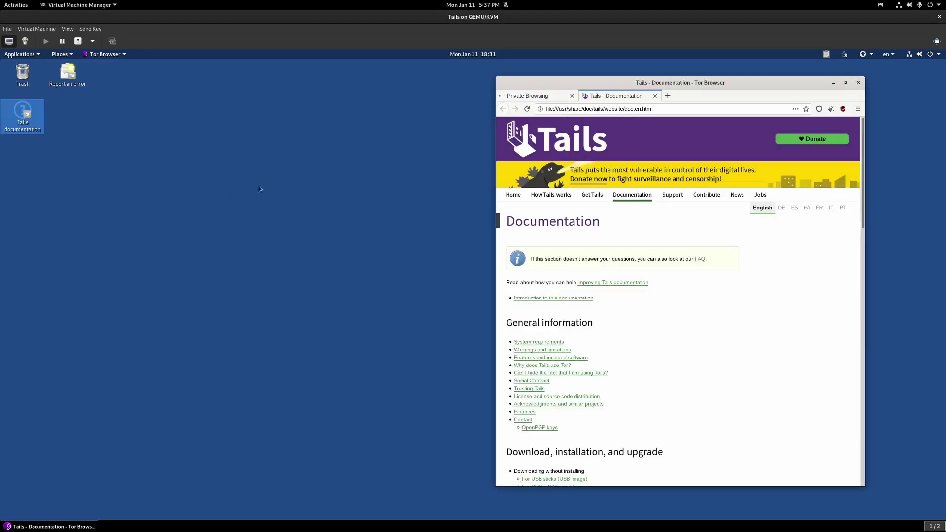
- Move the browser window left and scroll down through the Tails documentation
left_click_drag(729, 82, 364, 71)
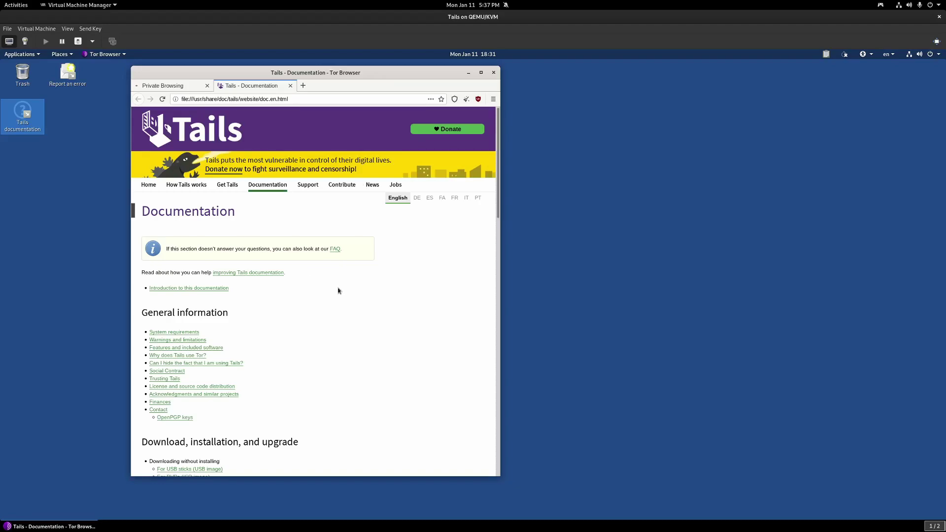
scroll(322, 302, "down", 5)
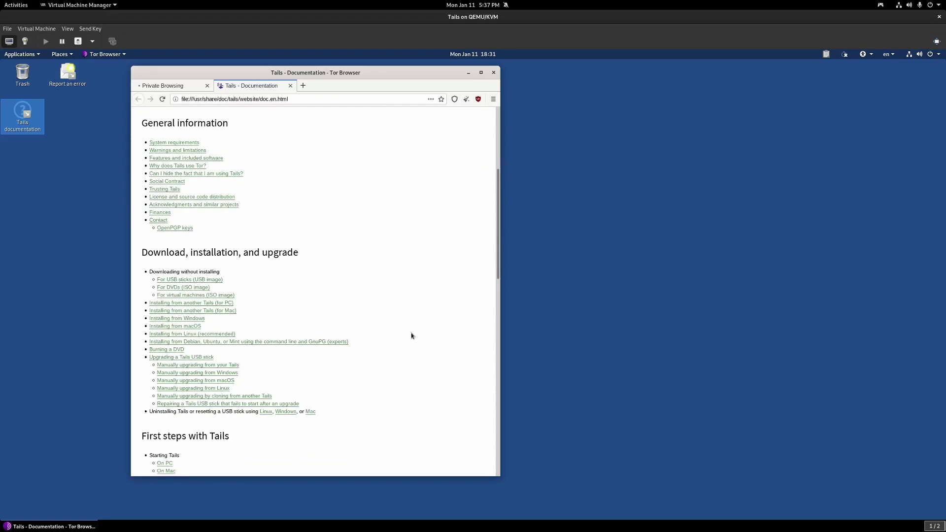
scroll(411, 333, "down", 1)
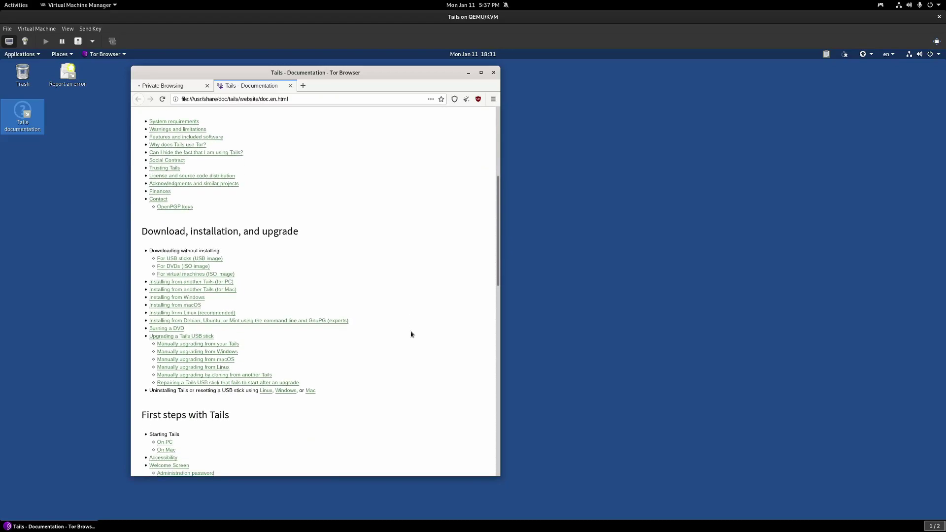
scroll(411, 335, "down", 8)
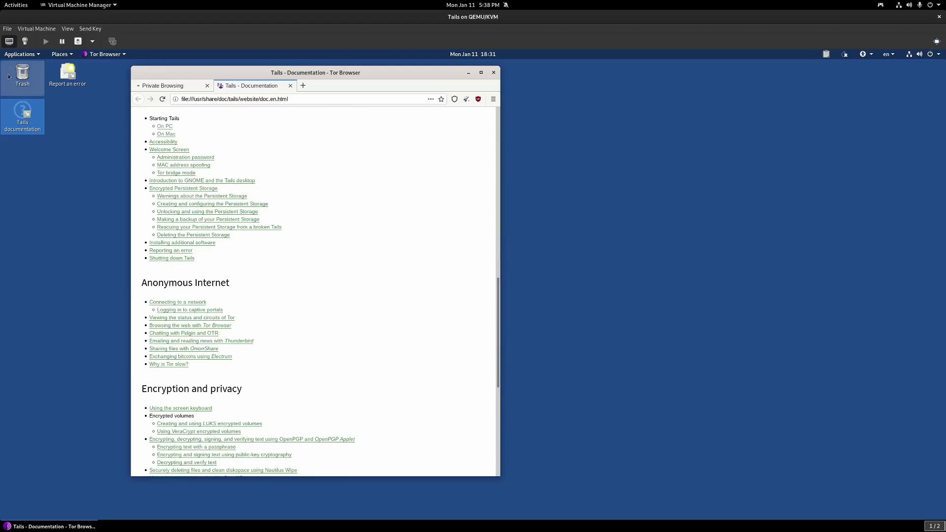
left_click(20, 55)
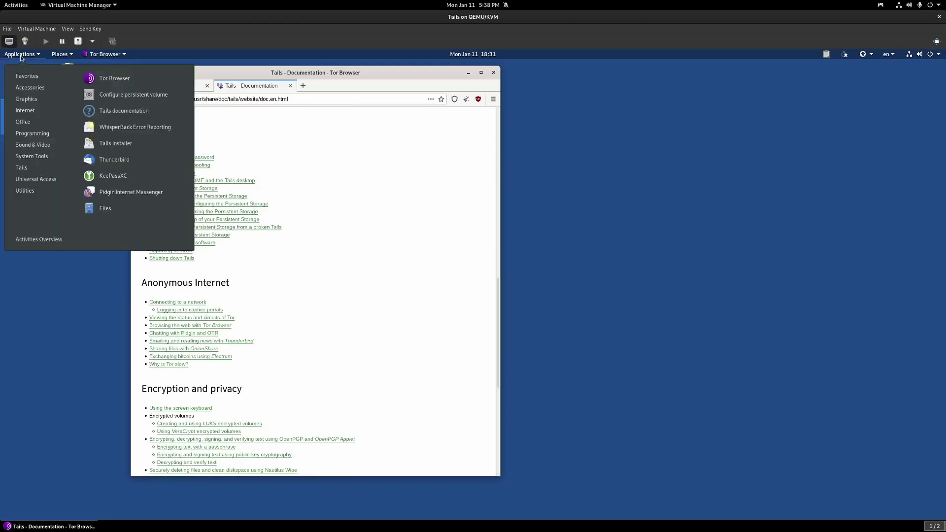
left_click(101, 58)
- Scroll to Advanced topics at the bottom, then close Tor Browser with both tabs
scroll(294, 303, "down", 3)
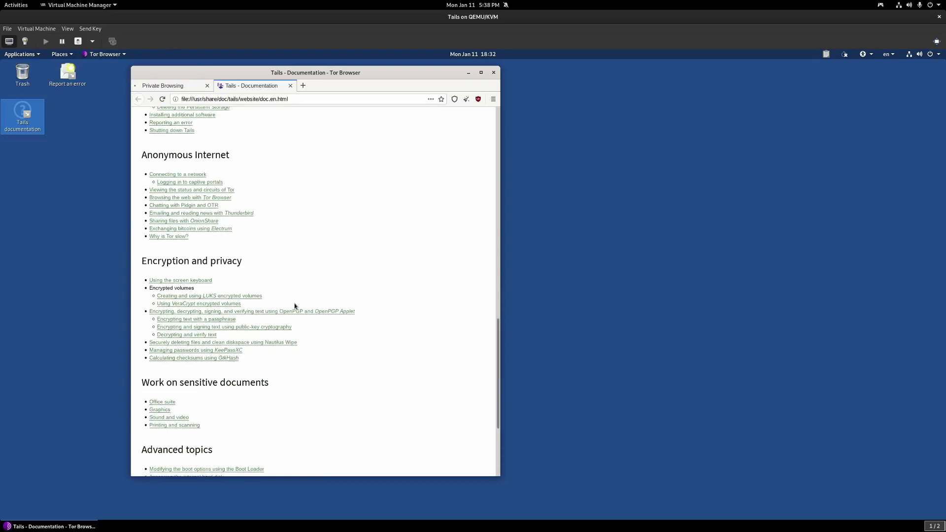
scroll(294, 303, "down", 3)
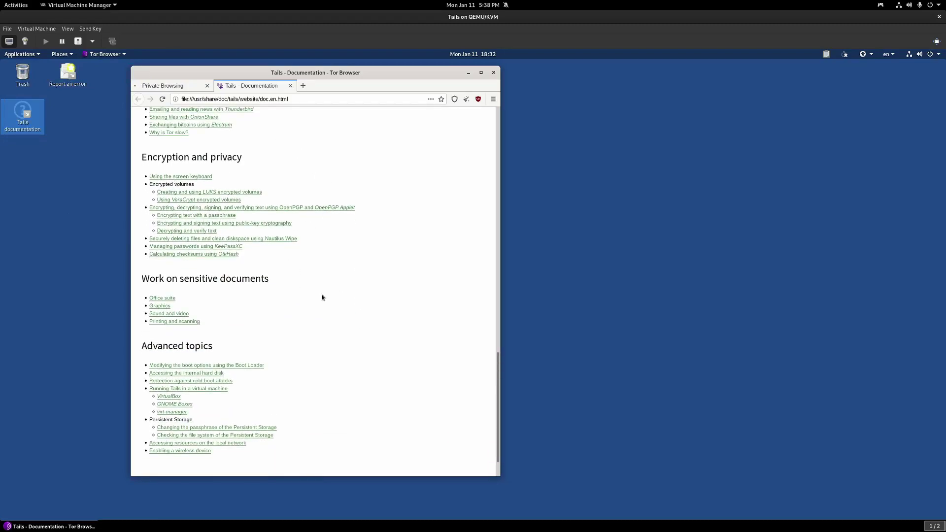
scroll(322, 296, "down", 2)
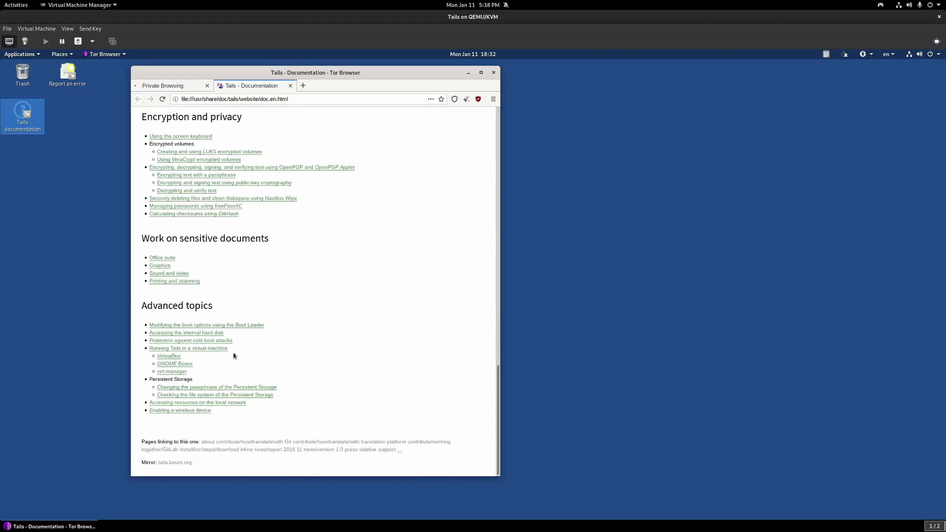
left_click(493, 73)
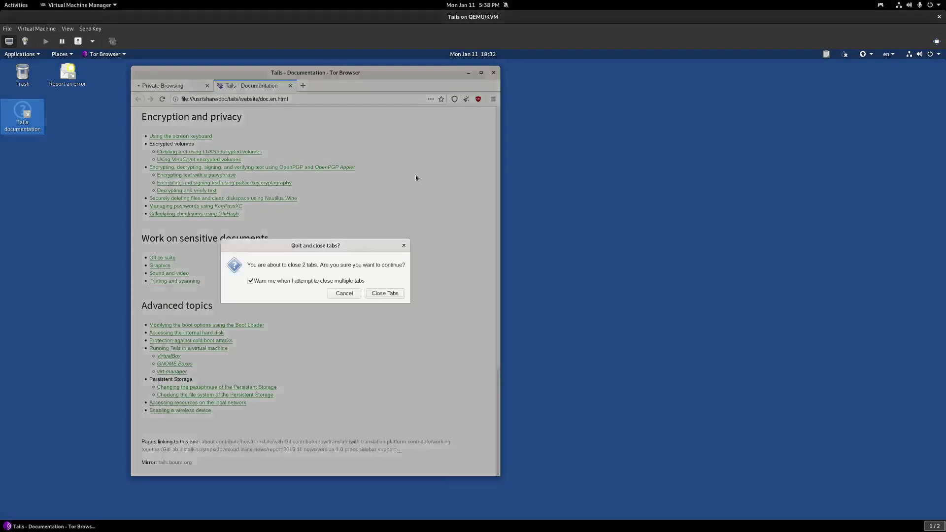
left_click(380, 295)
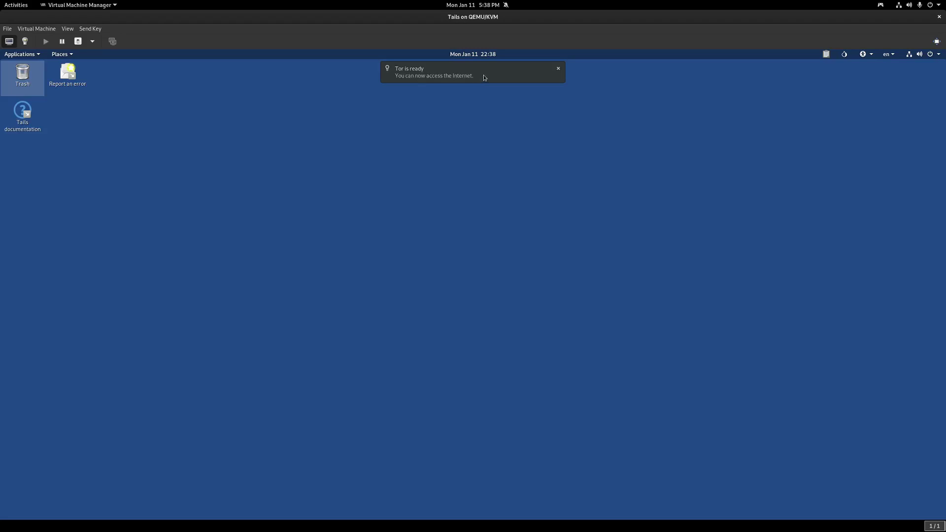
- Dismiss the 'Tor is ready' notification and relaunch Tor Browser from Applications > Internet, moving it right
left_click(506, 73)
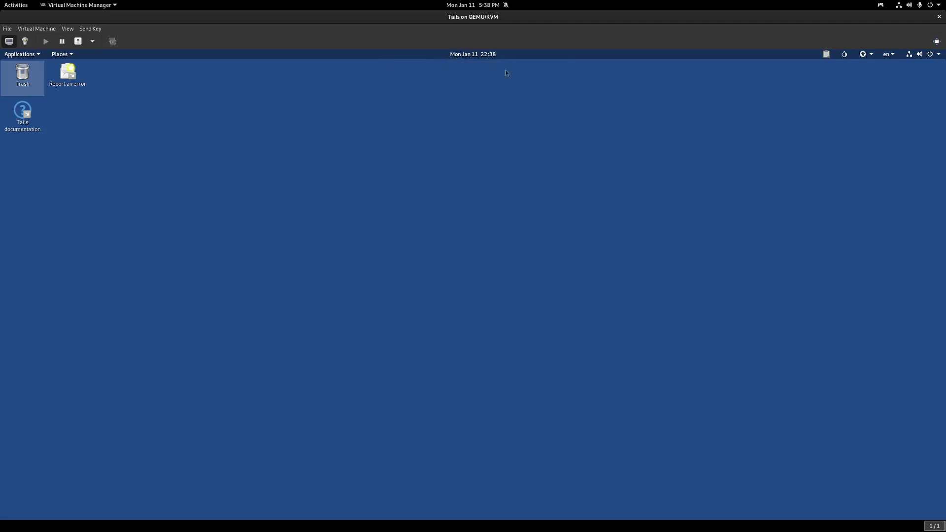
left_click(20, 54)
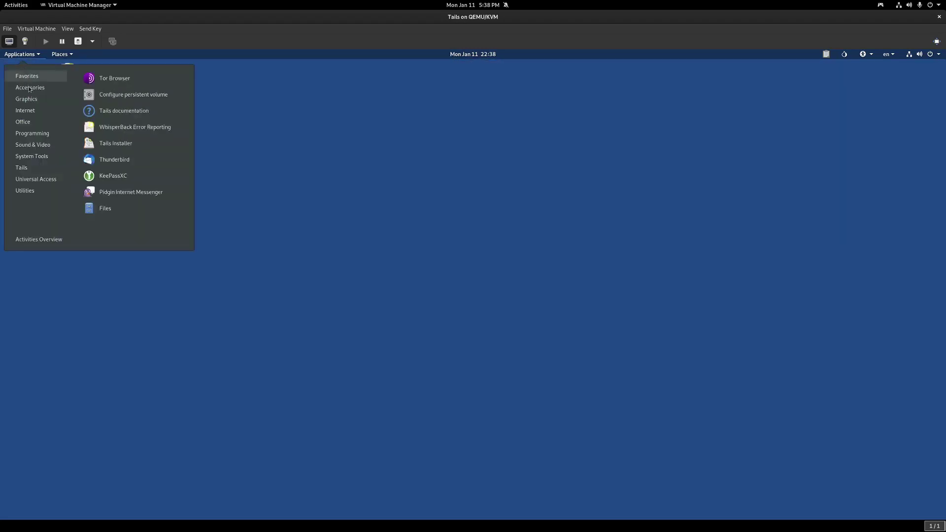
mouse_move(33, 110)
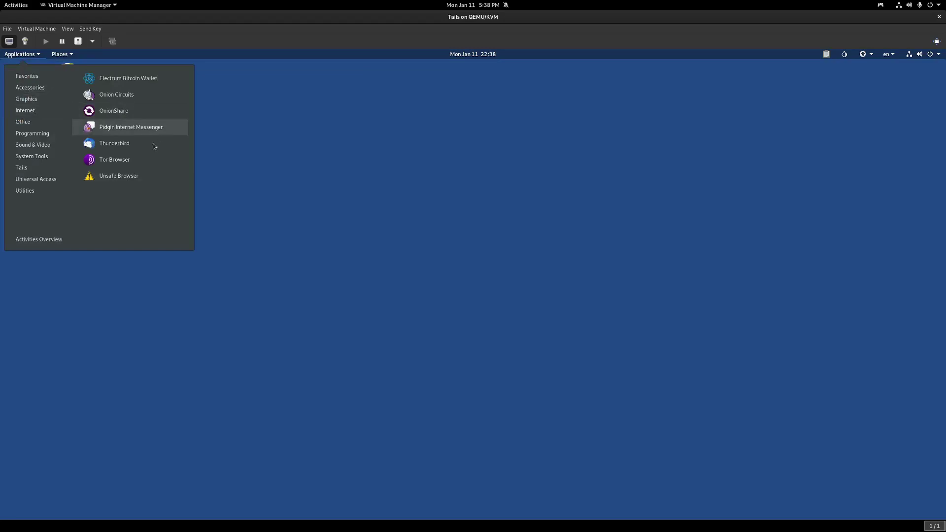
left_click(143, 158)
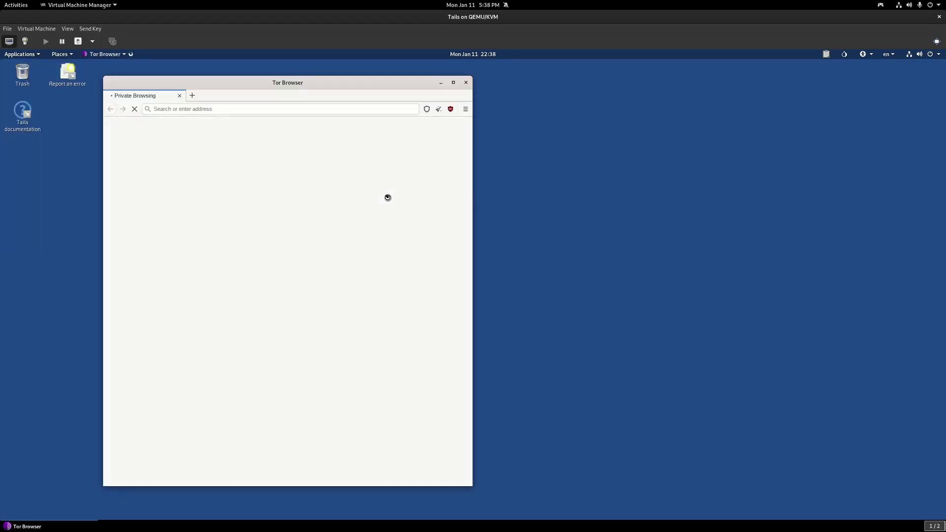
left_click_drag(295, 83, 570, 79)
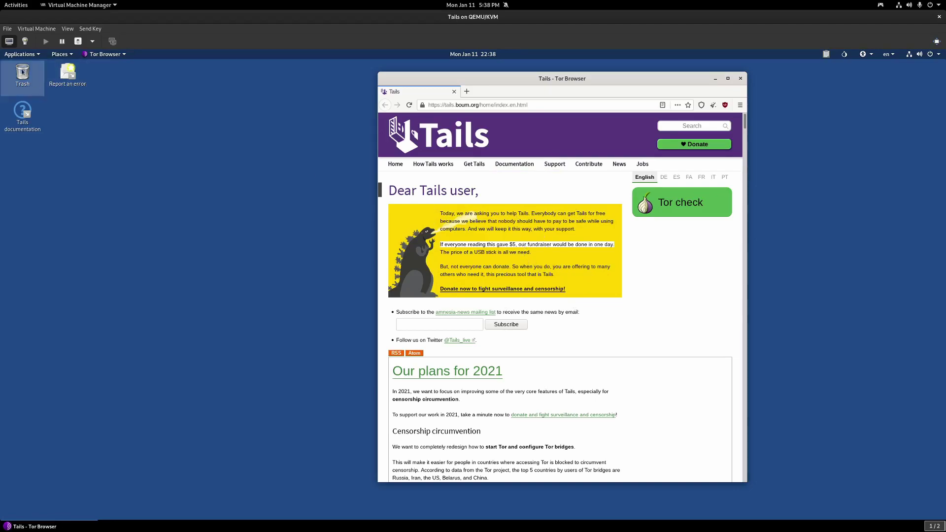
left_click(21, 54)
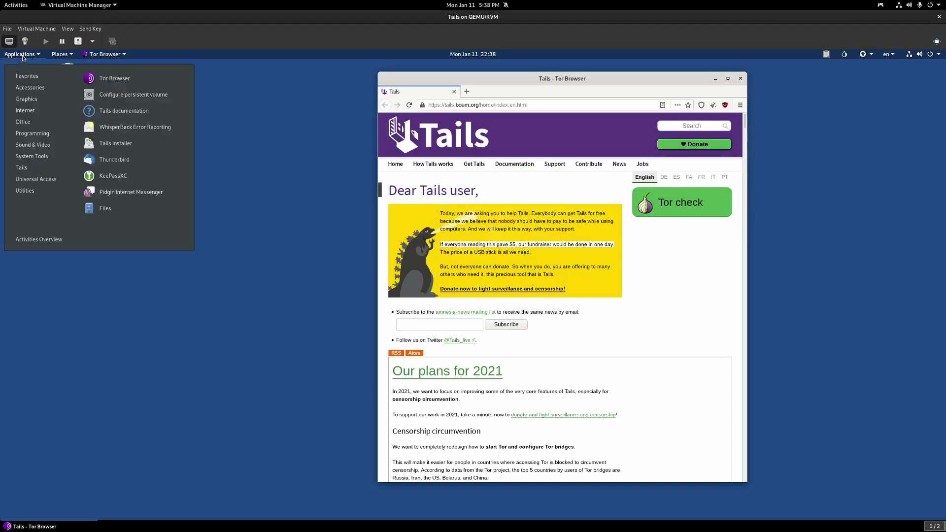
- Open the Files Home folder, then launch Synaptic Package Manager from System Tools
mouse_move(32, 88)
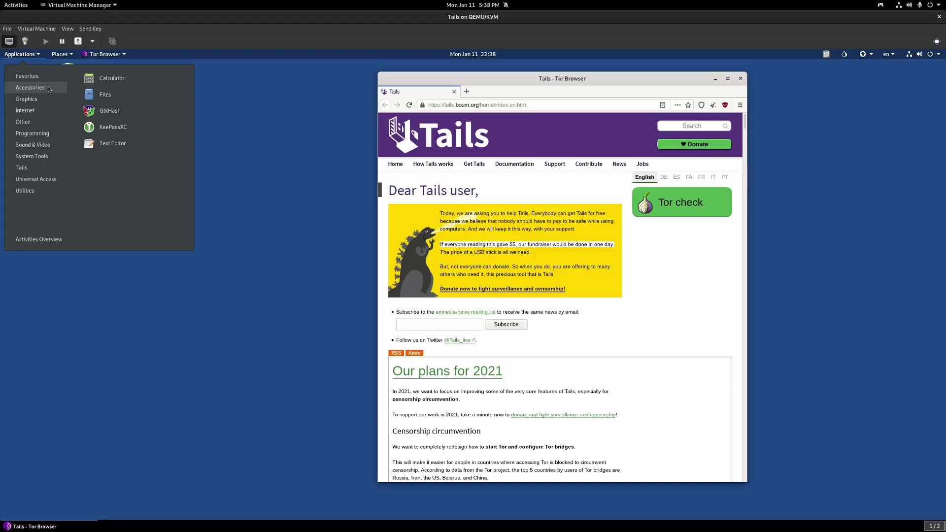
left_click(105, 94)
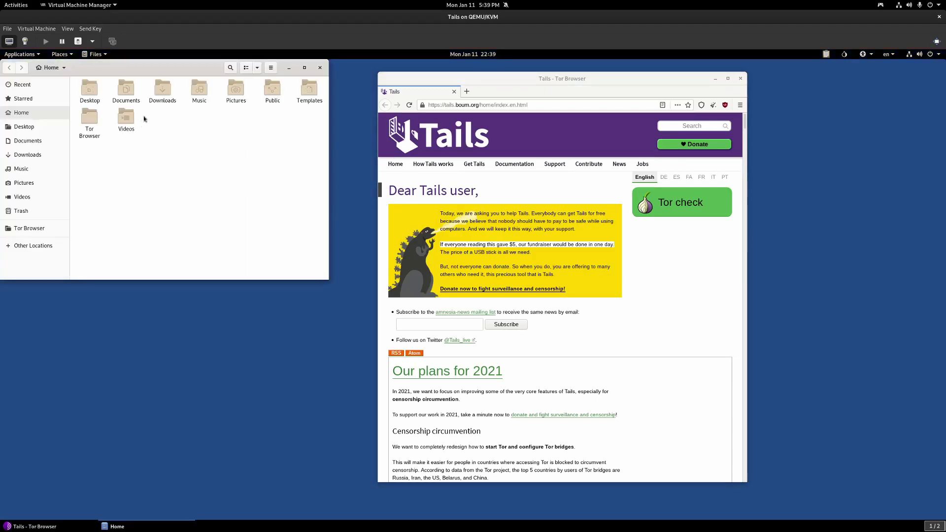
left_click(32, 55)
mouse_move(23, 122)
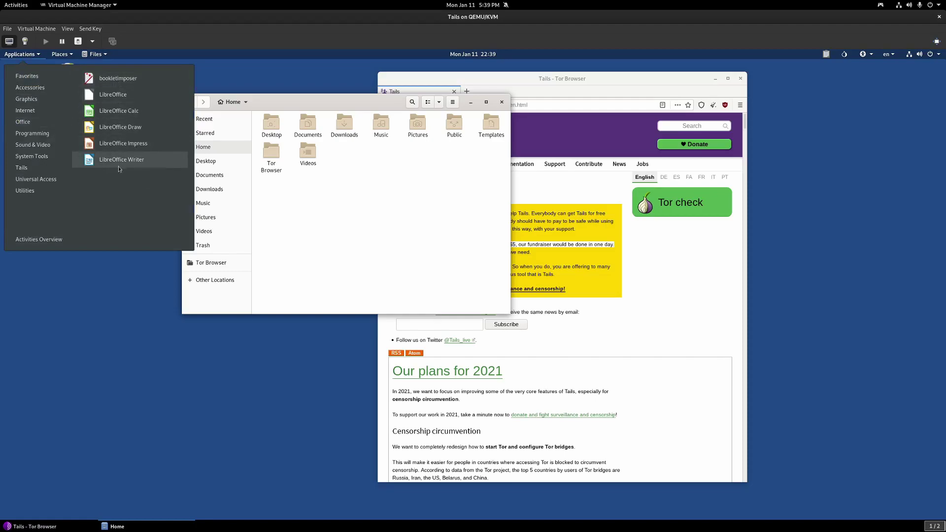
mouse_move(41, 146)
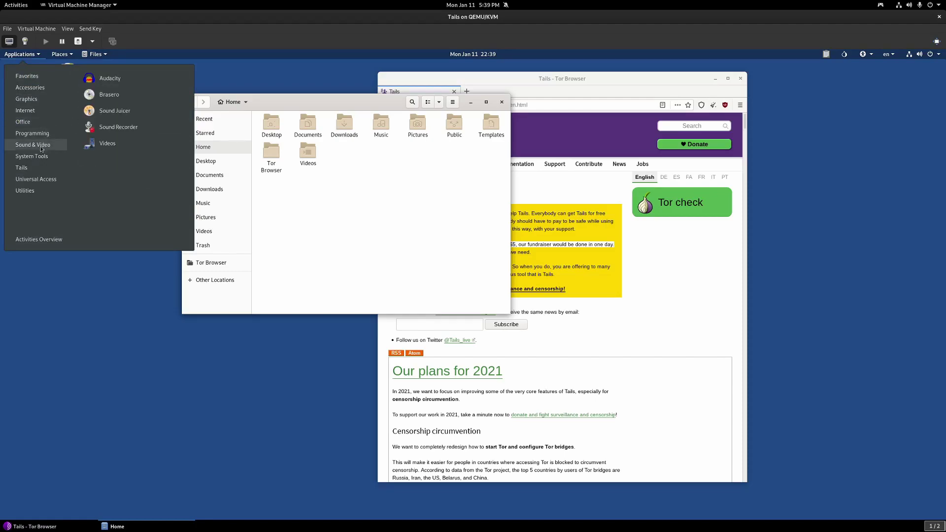
left_click(95, 54)
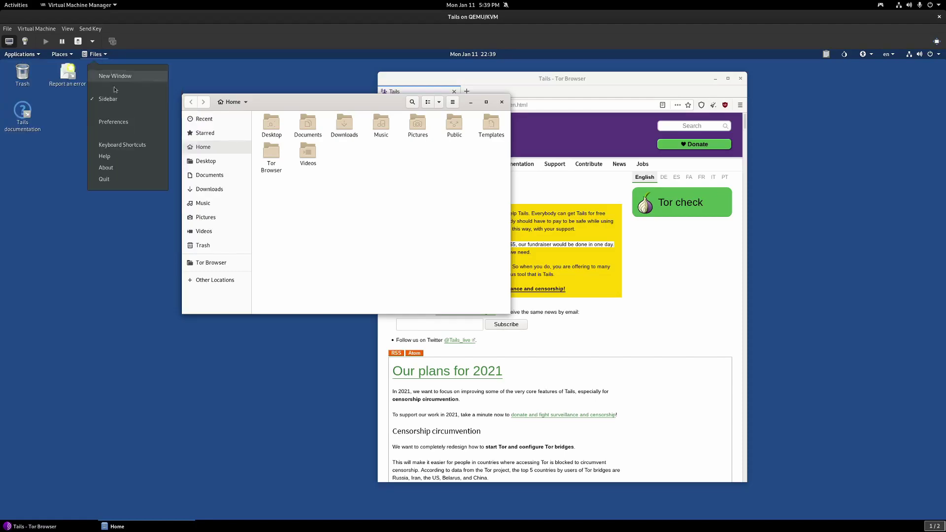
mouse_move(22, 55)
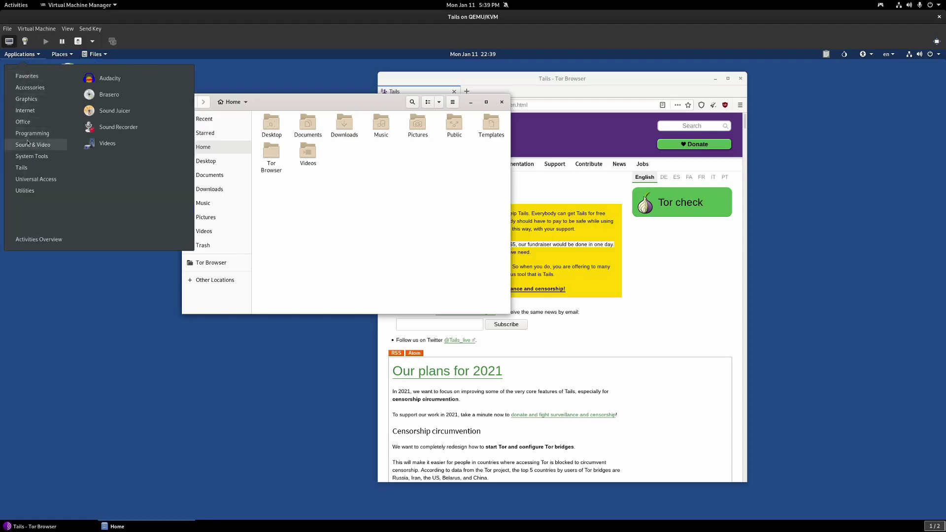
mouse_move(28, 158)
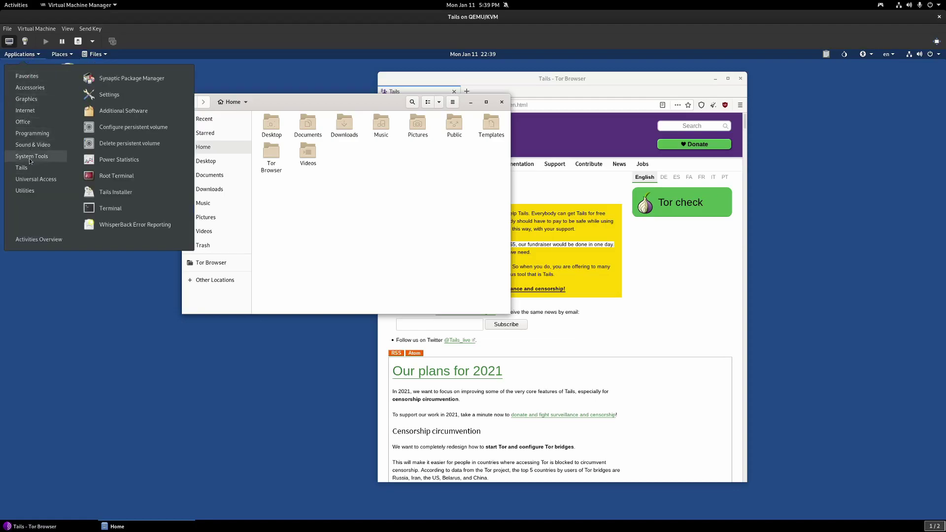
left_click(134, 79)
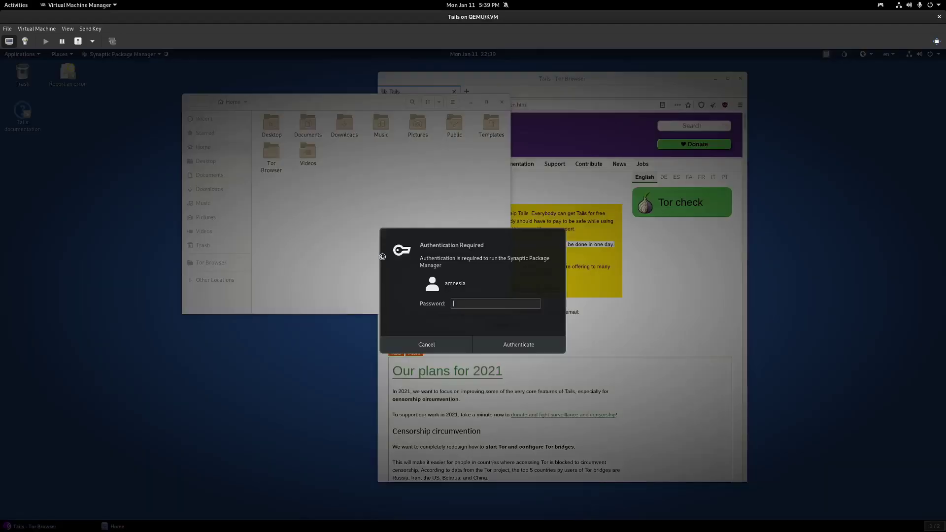
- Authenticate Synaptic with the administration password, then minimize it once it starts refreshing
type("••••••")
key("Return")
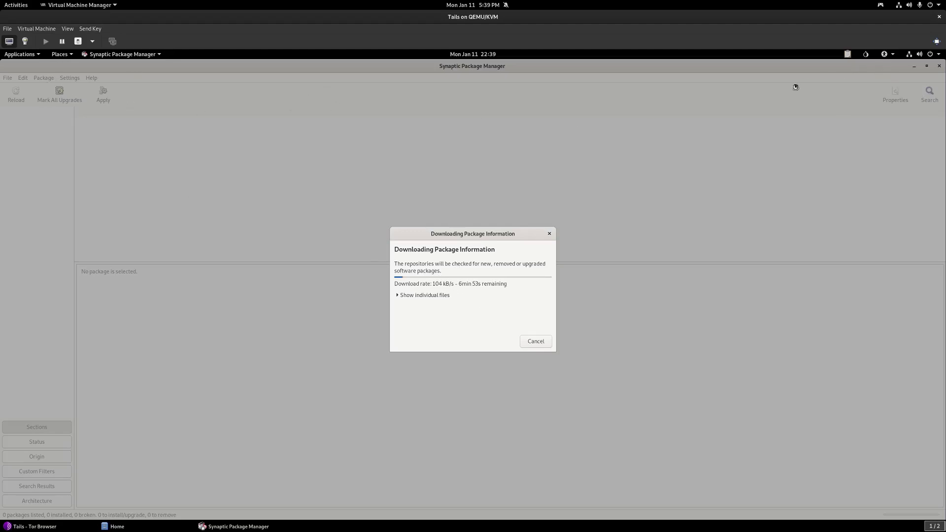
left_click(912, 66)
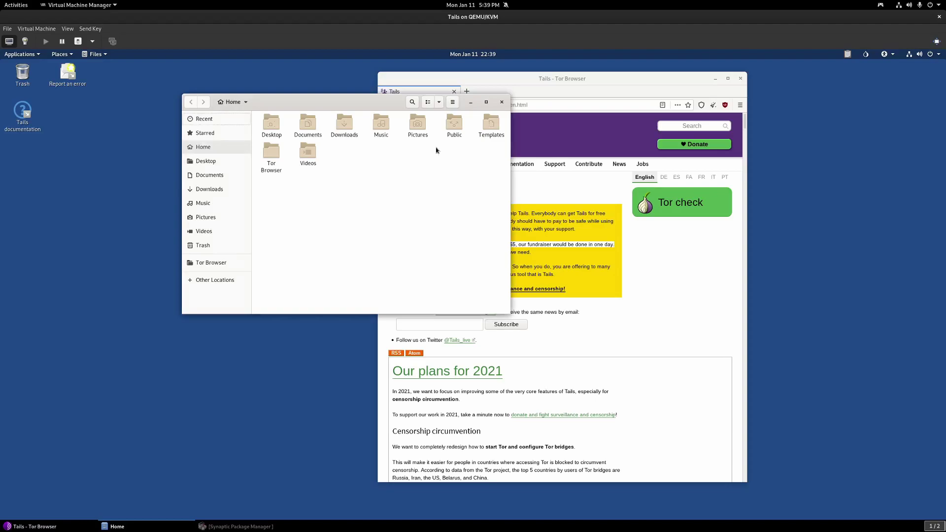
left_click(20, 54)
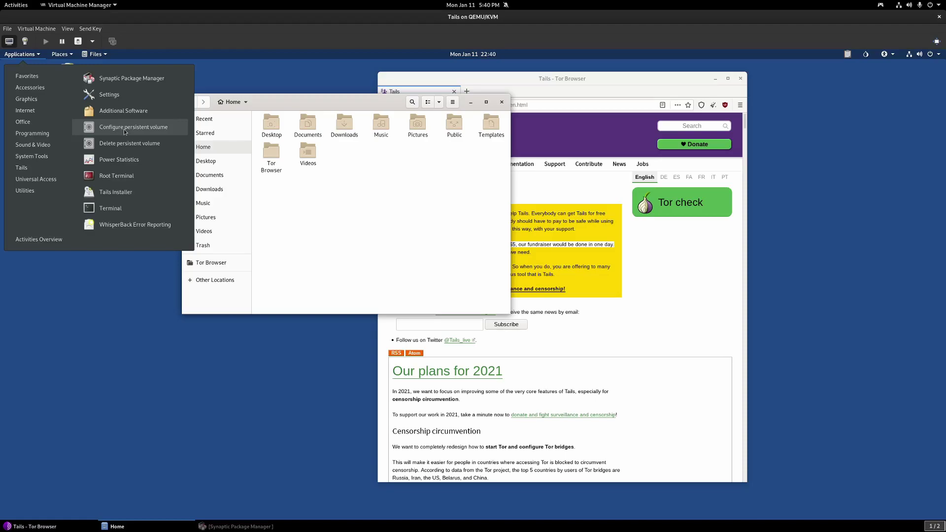
- Launch the persistent volume wizard and create the 3.81 GiB volume with a matching passphrase
left_click(124, 129)
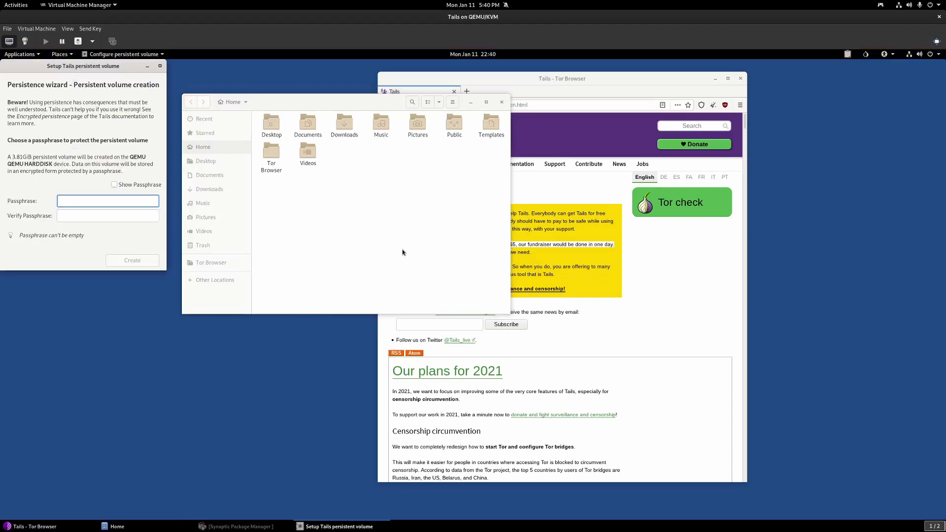
left_click_drag(113, 70, 584, 167)
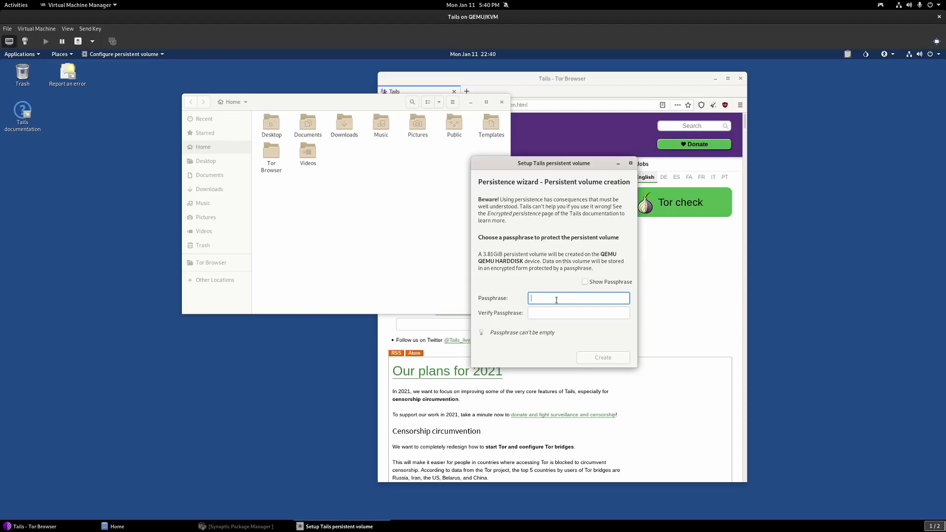
type("•••••••••••••")
key("Tab")
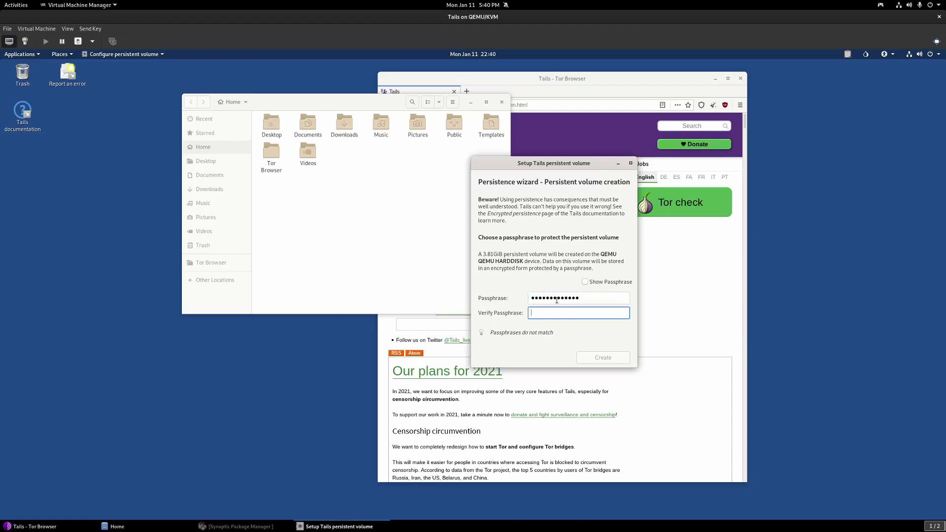
type("•••••••••••••")
left_click(598, 361)
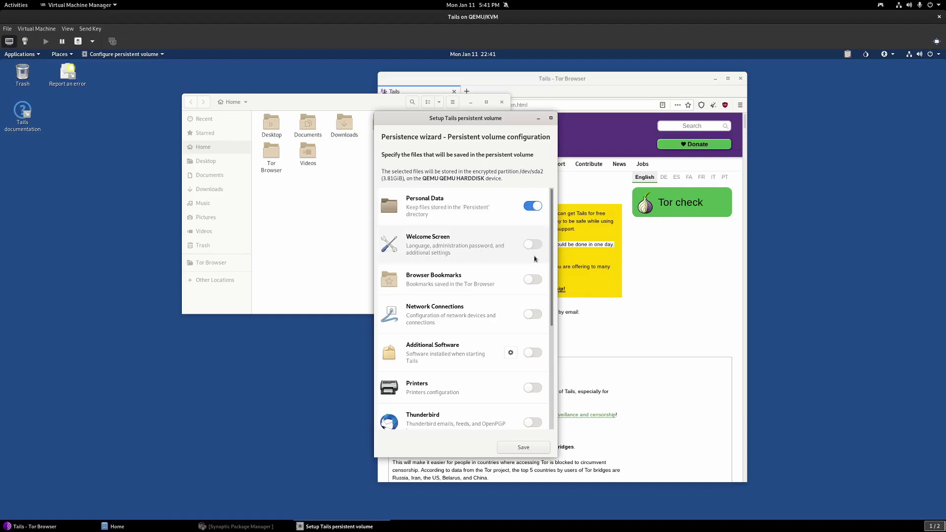
- Switch on Additional Software persistence alongside Personal Data
scroll(509, 254, "down", 2)
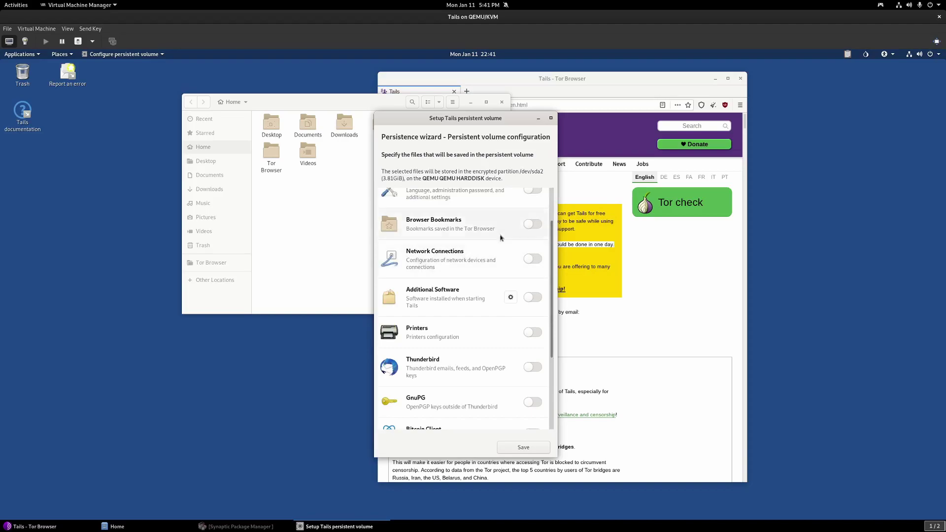
scroll(490, 261, "down", 1)
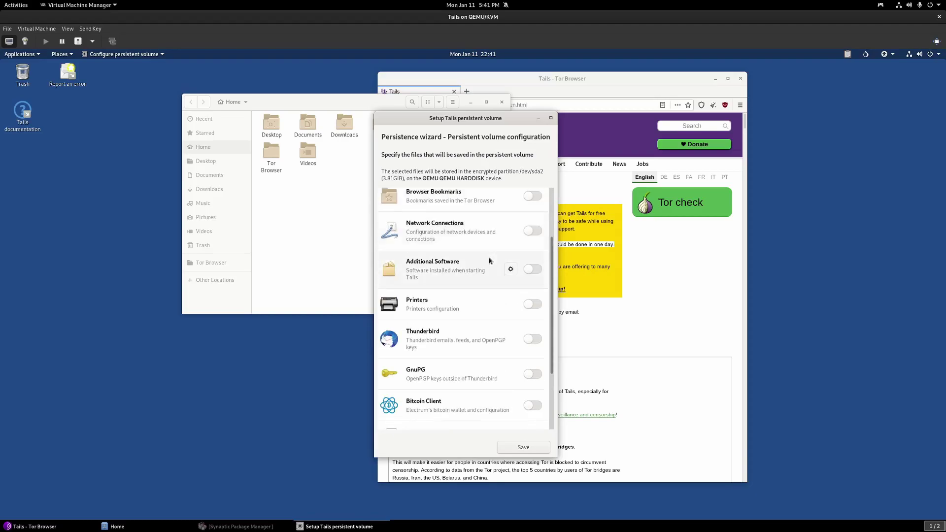
scroll(477, 232, "up", 1)
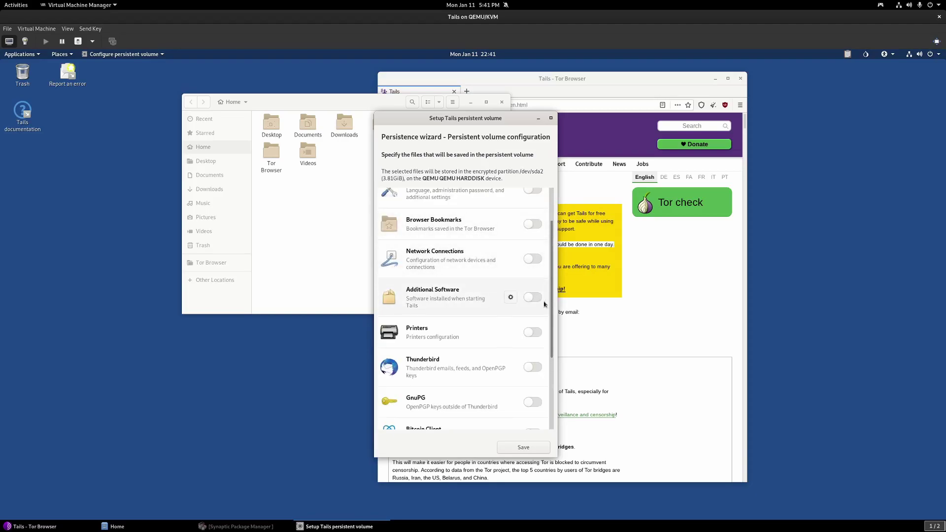
left_click(531, 299)
- Save the persistence configuration and move the finished wizard aside
scroll(477, 306, "down", 1)
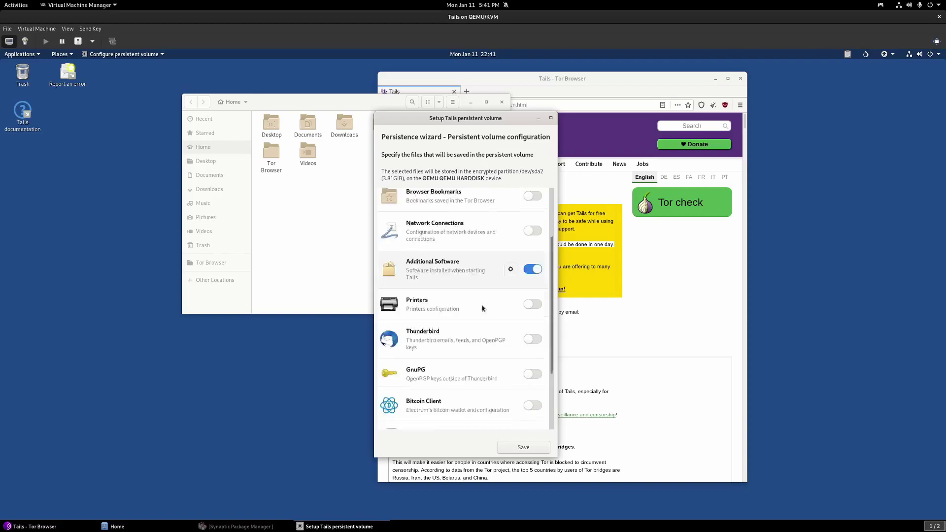
scroll(482, 308, "down", 2)
scroll(471, 287, "up", 1)
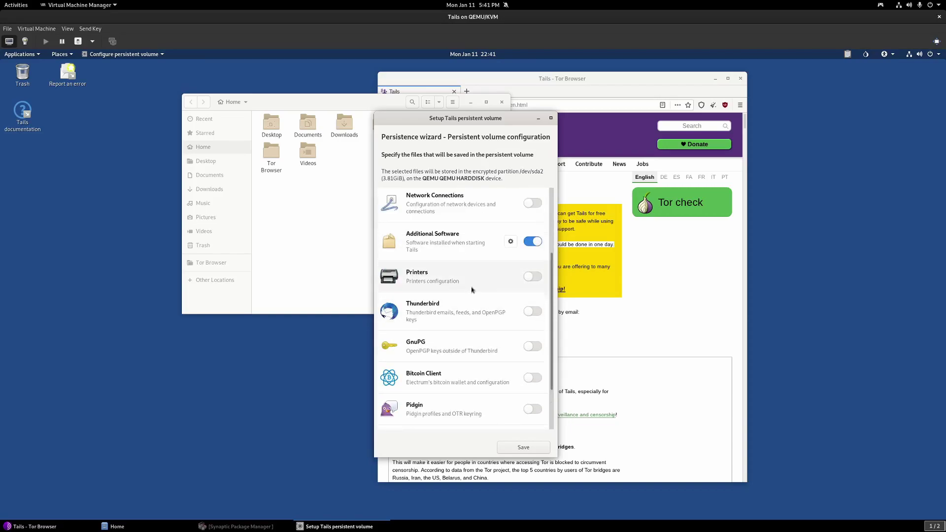
scroll(471, 287, "down", 1)
scroll(471, 288, "down", 1)
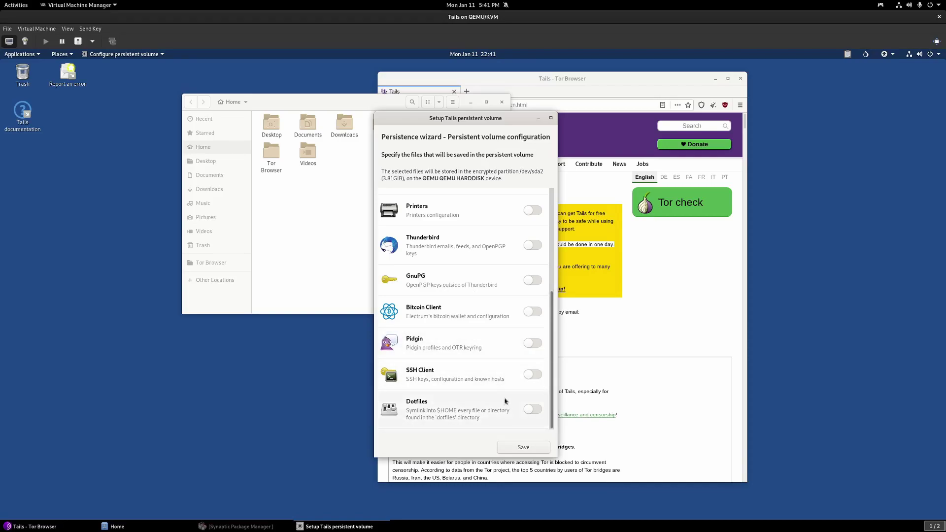
left_click(525, 447)
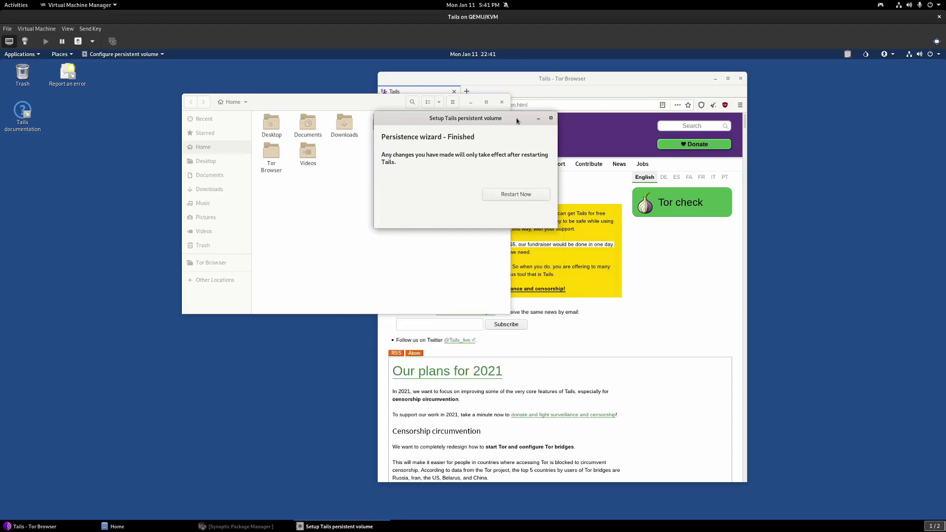
left_click_drag(521, 121, 879, 252)
- Bring Synaptic forward and dismiss its repository download error
left_click(218, 303)
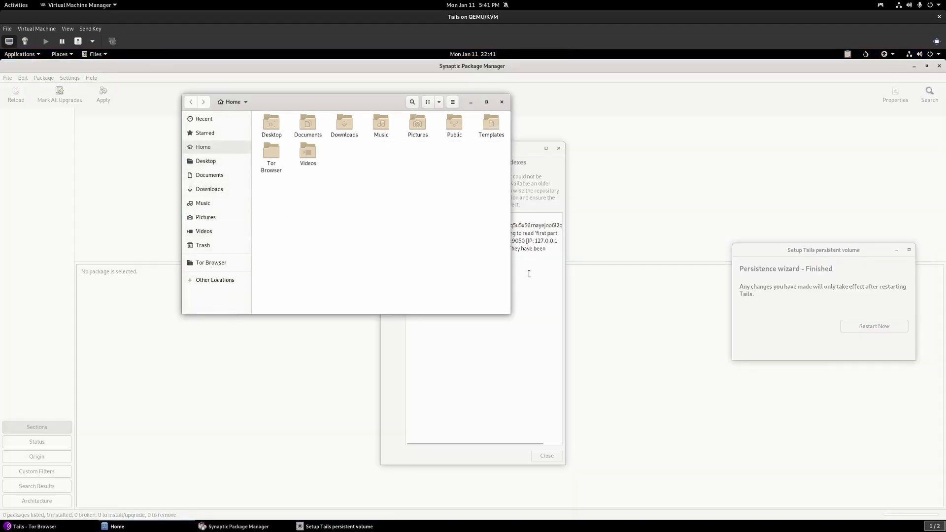
left_click(549, 176)
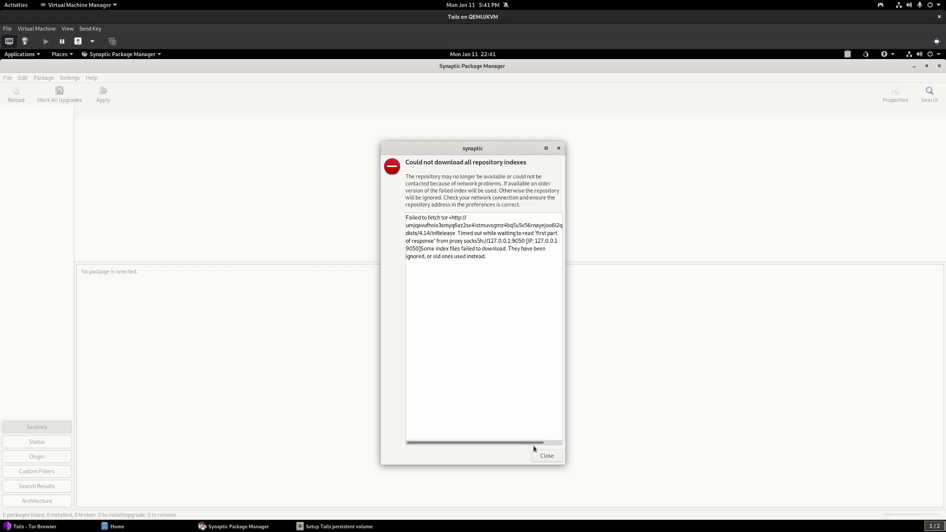
left_click(547, 456)
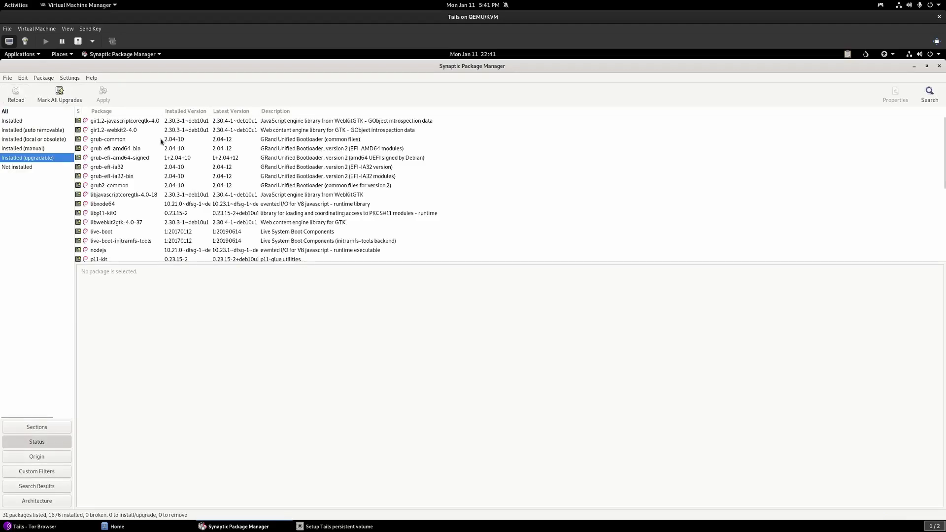
- Reload Synaptic's package information and minimize the Synaptic window
scroll(104, 177, "down", 5)
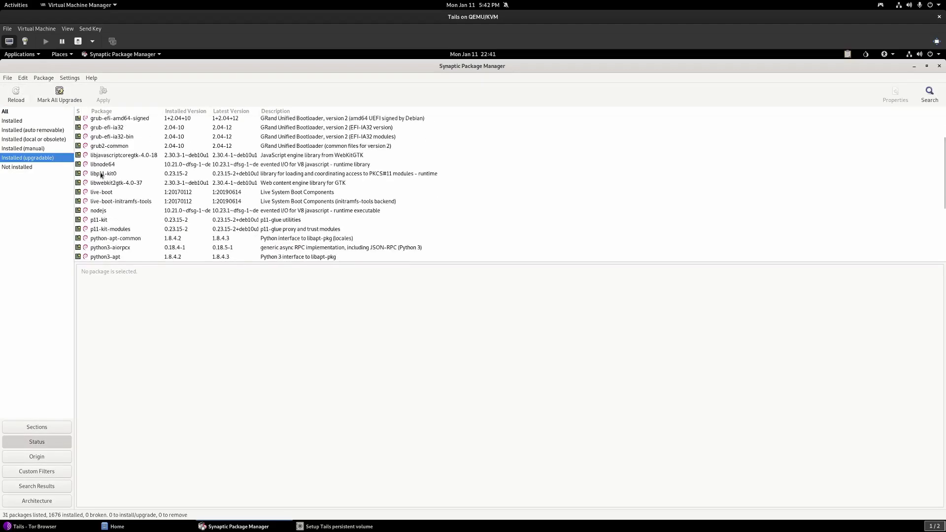
scroll(104, 181, "up", 5)
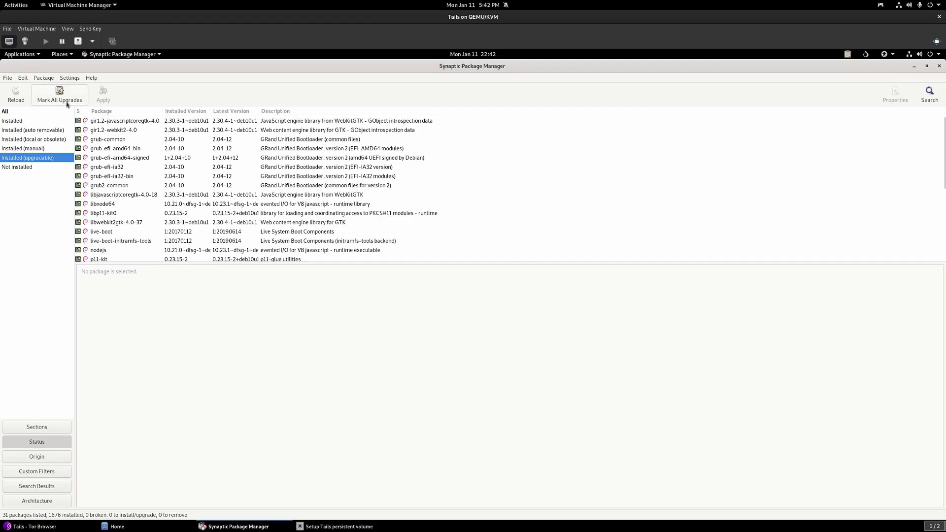
left_click(15, 94)
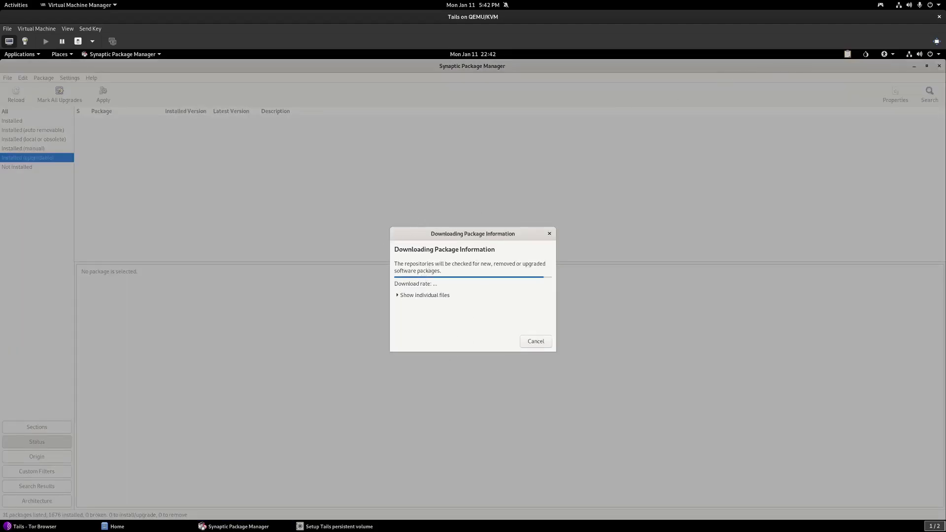
left_click(914, 66)
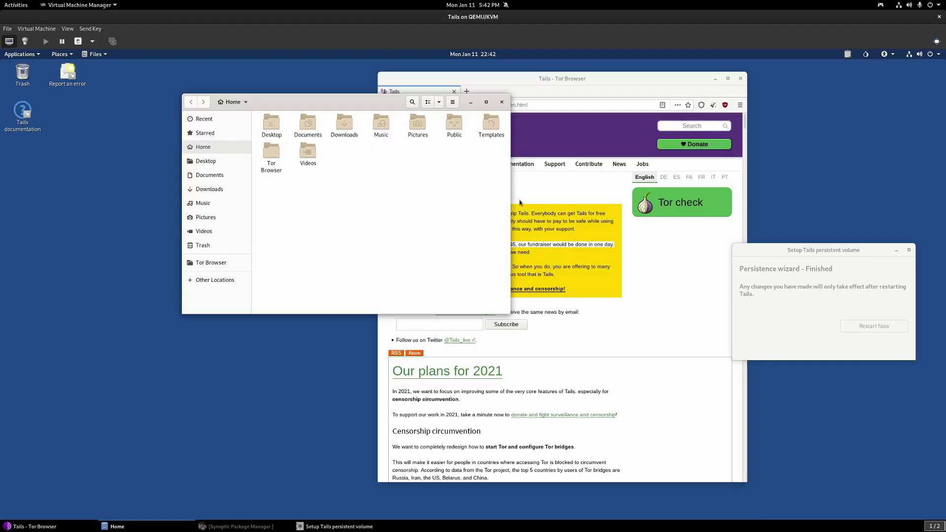
left_click(852, 310)
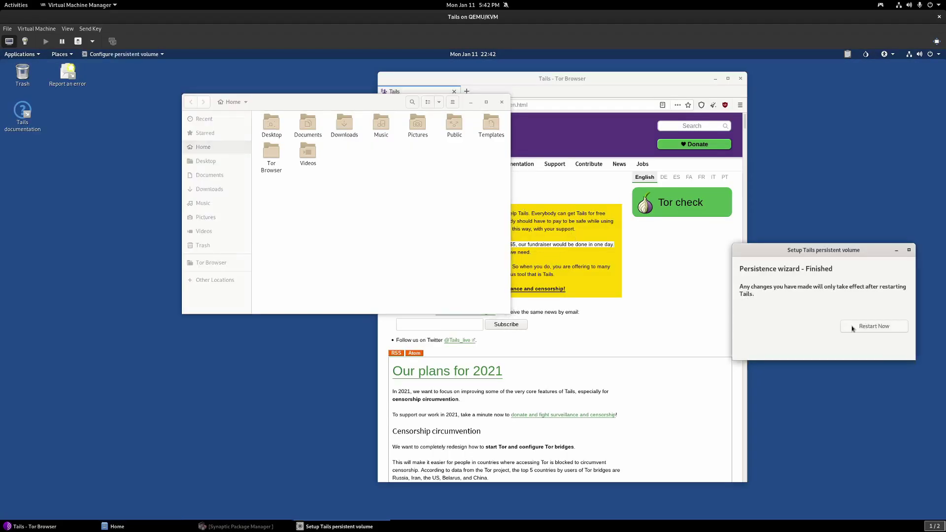
left_click_drag(782, 260, 812, 270)
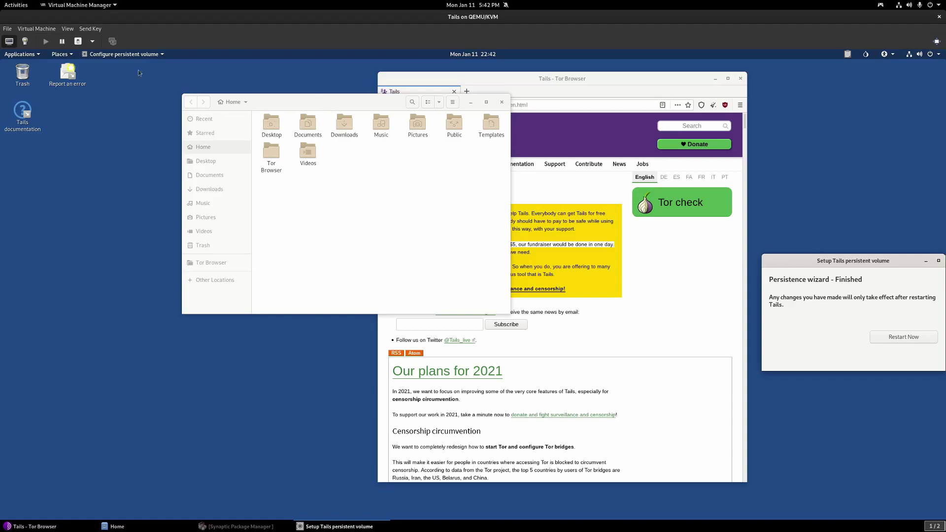
left_click(7, 56)
mouse_move(29, 115)
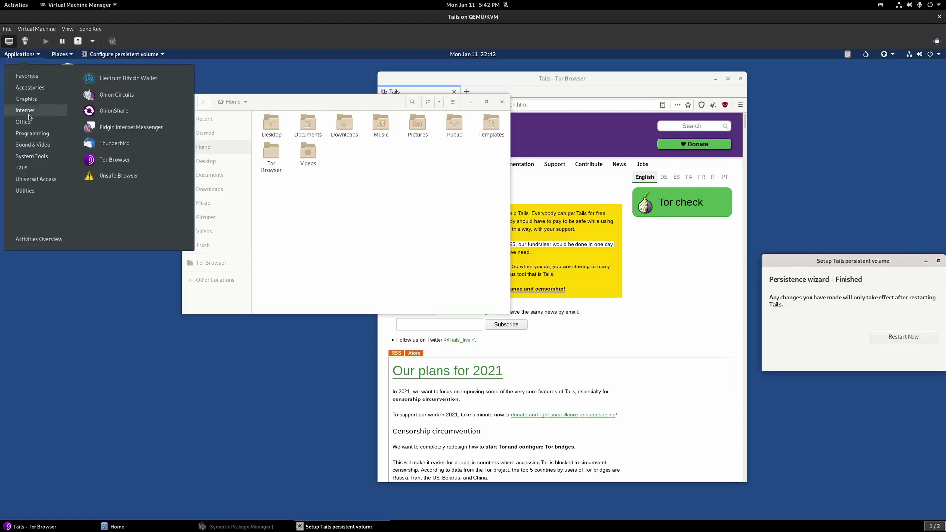
left_click(131, 111)
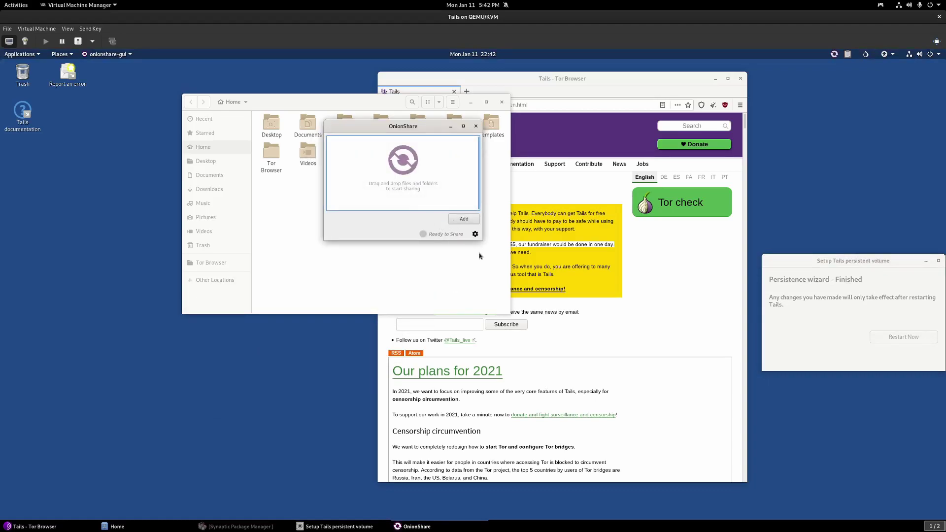
left_click(465, 221)
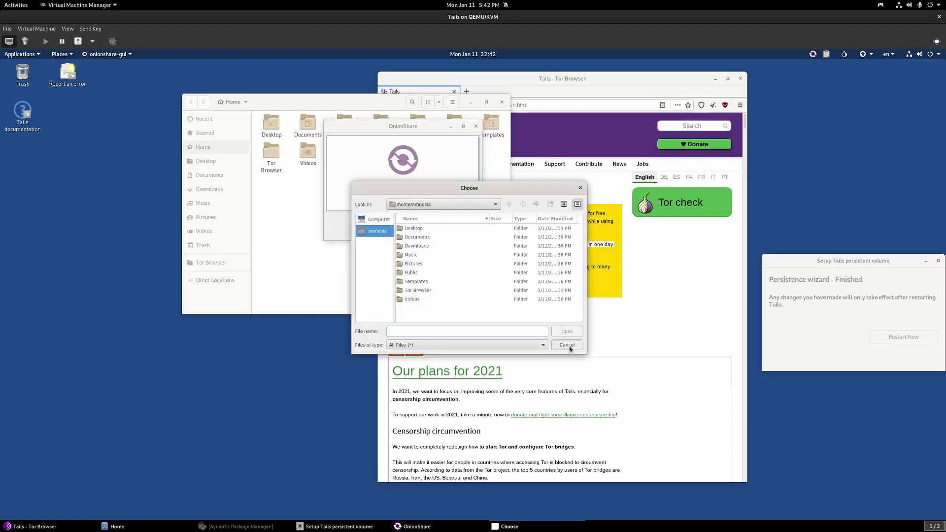
left_click(567, 345)
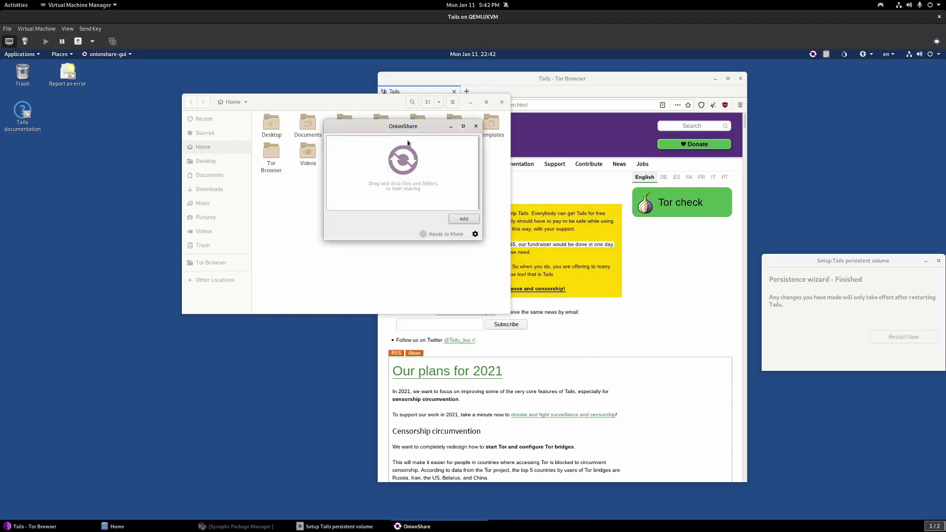
left_click_drag(479, 239, 589, 310)
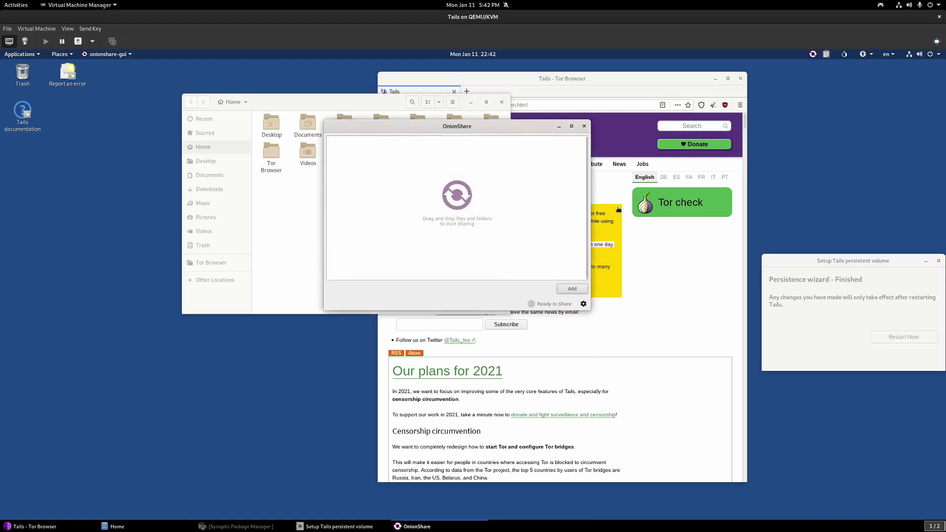
left_click(584, 127)
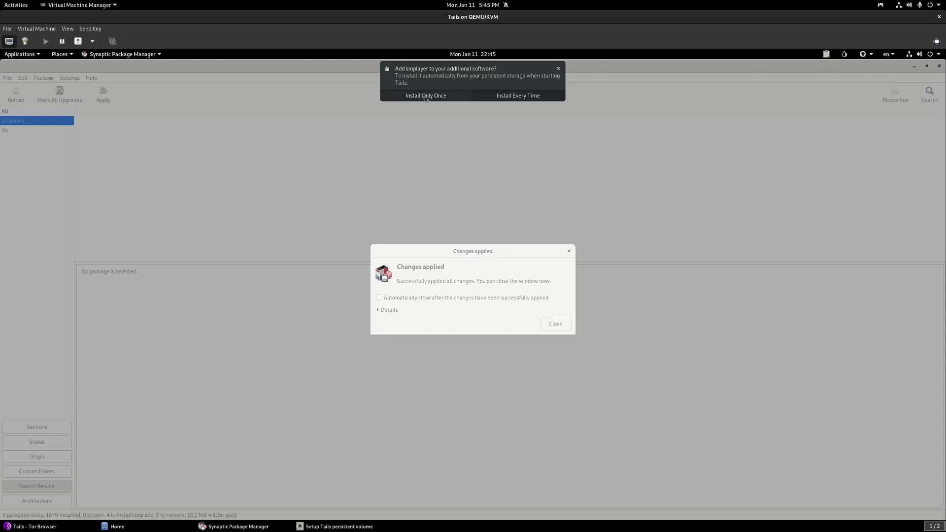
- Choose Install Only Once for smplayer in the additional software prompt
left_click(510, 97)
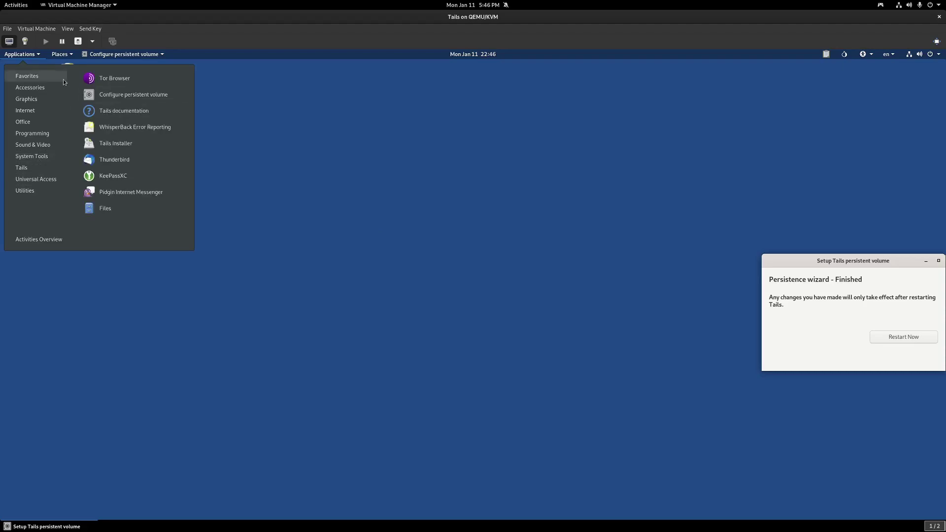
- Start a blank LibreOffice Writer document and type the super secret self-destructing note
mouse_move(46, 122)
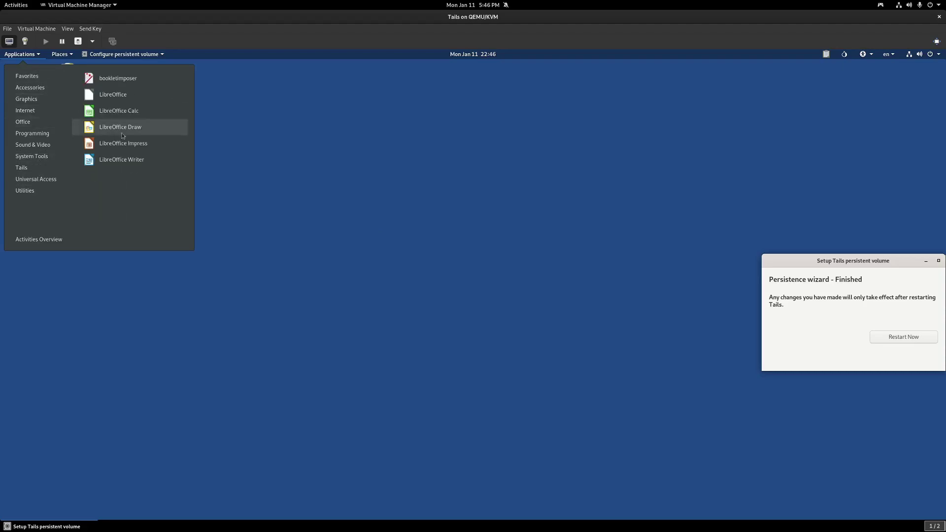
left_click(122, 159)
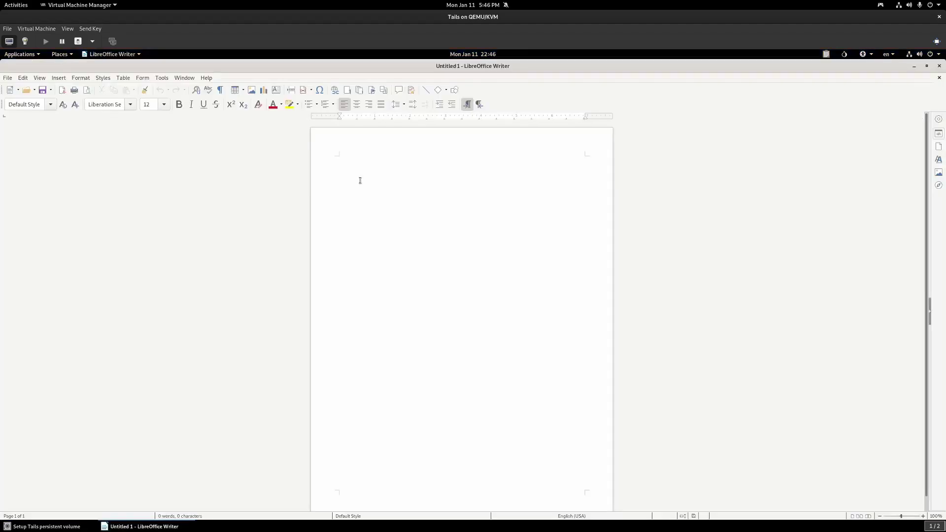
type("This is a super secret document that we don't want anyone to")
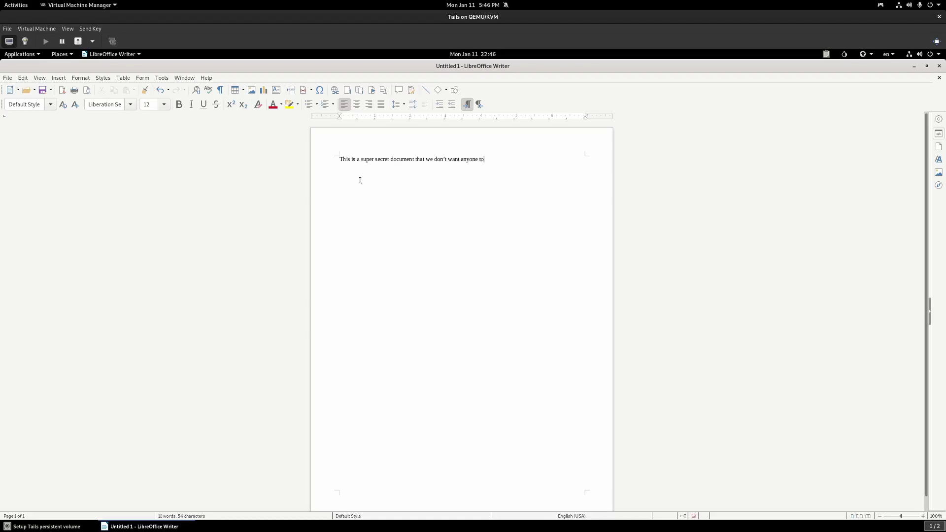
type(" read and will self destruct at reboot.")
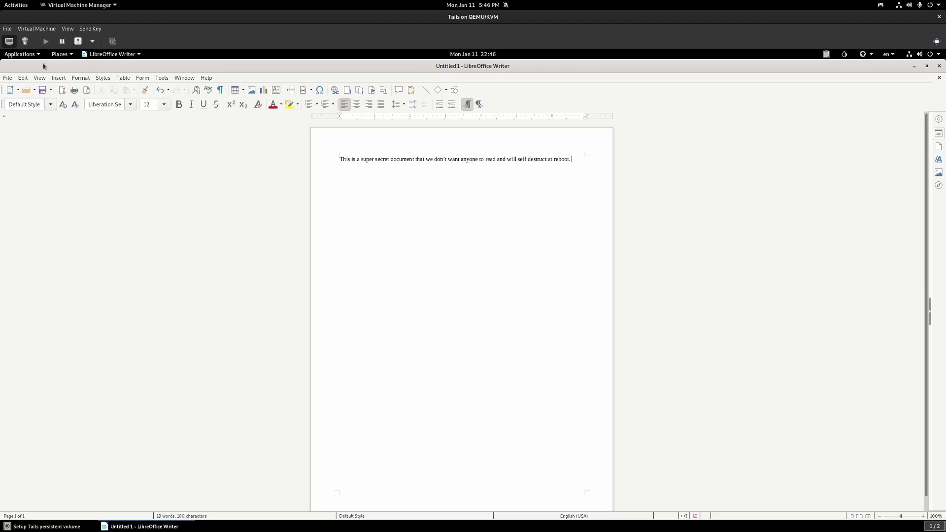
- Save the note as MissionImpossible.odt in Documents and close Writer
left_click(7, 78)
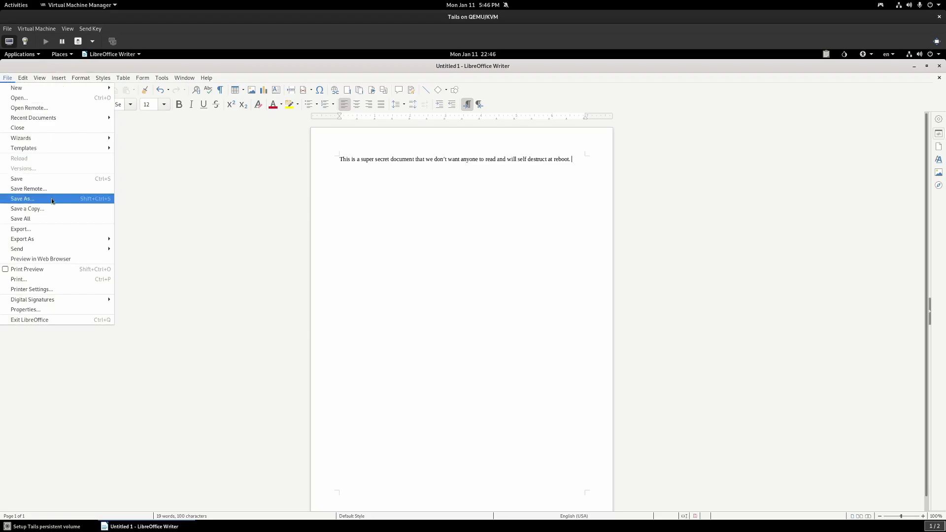
left_click(187, 238)
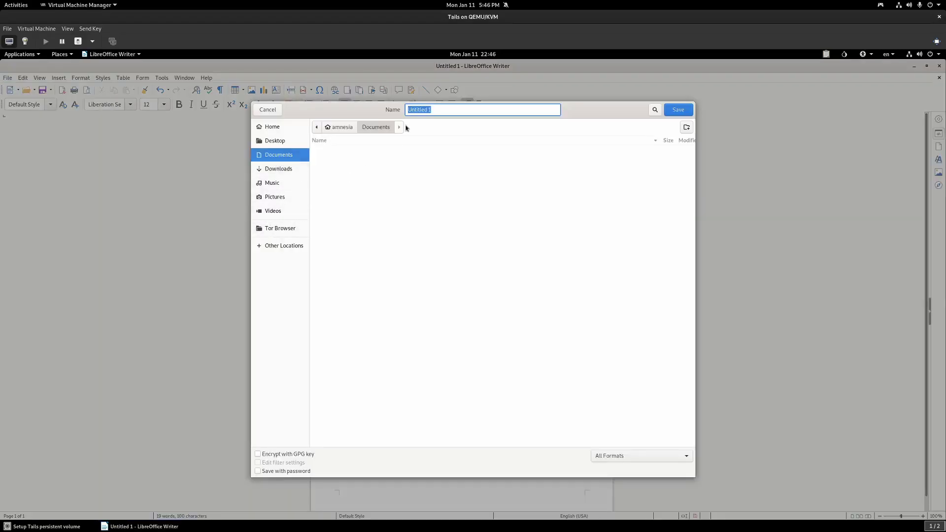
type("MissionImpoa")
key("BackSpace")
type("ssible")
key("Return")
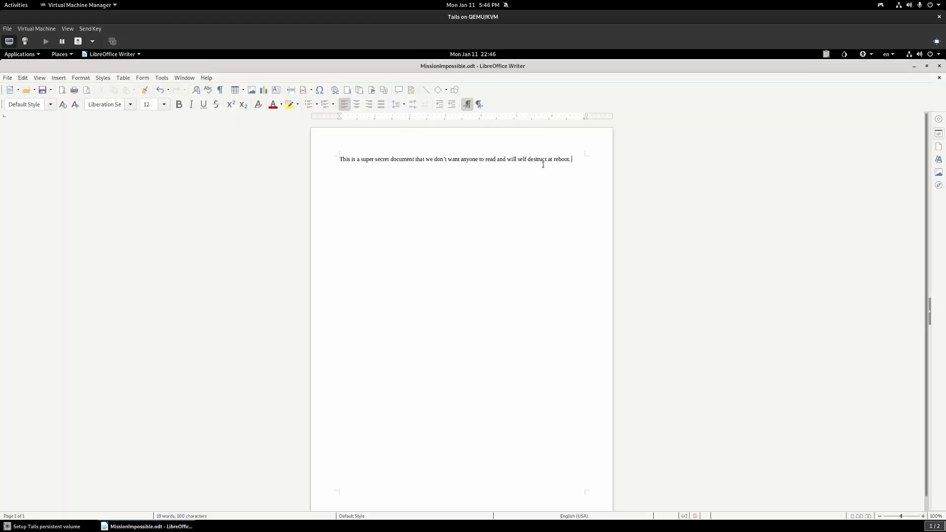
left_click(939, 65)
- Open Documents in Files to see MissionImpossible.odt, then restart Tails
left_click(18, 54)
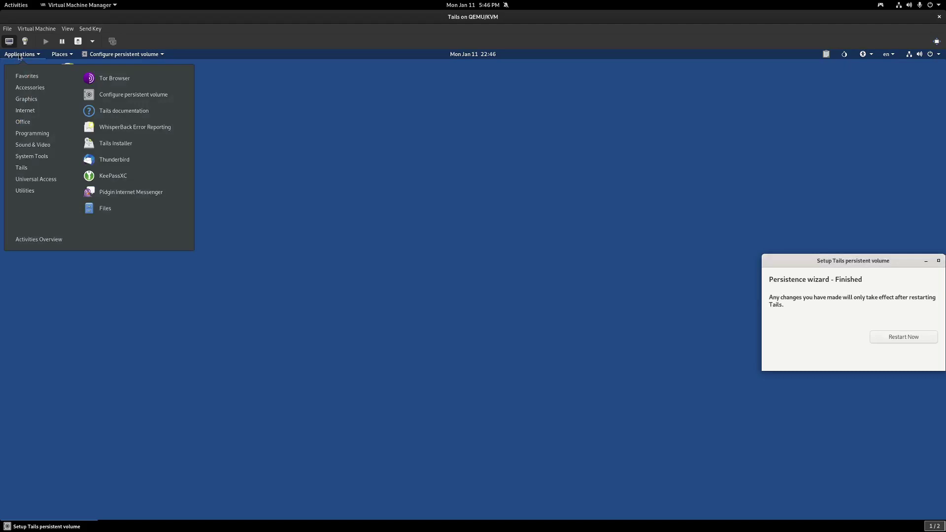
mouse_move(40, 126)
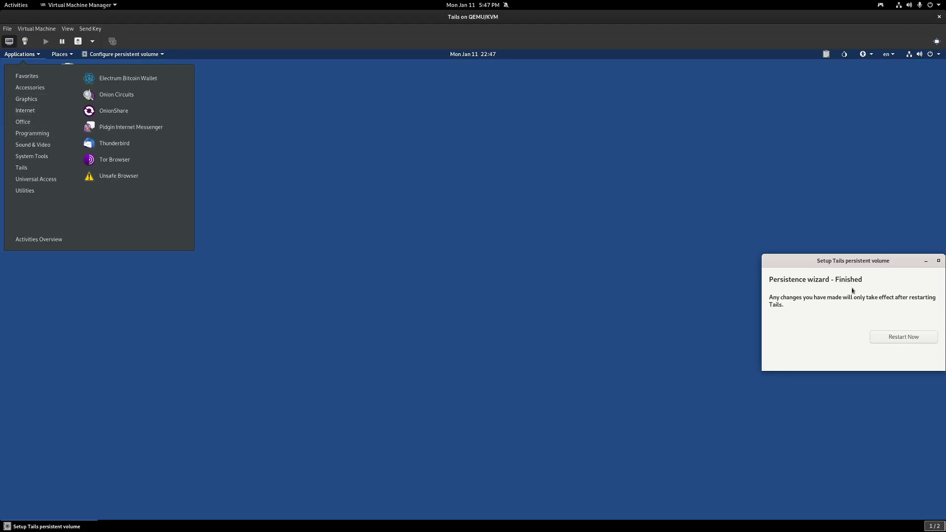
left_click(816, 266)
left_click_drag(801, 268, 436, 196)
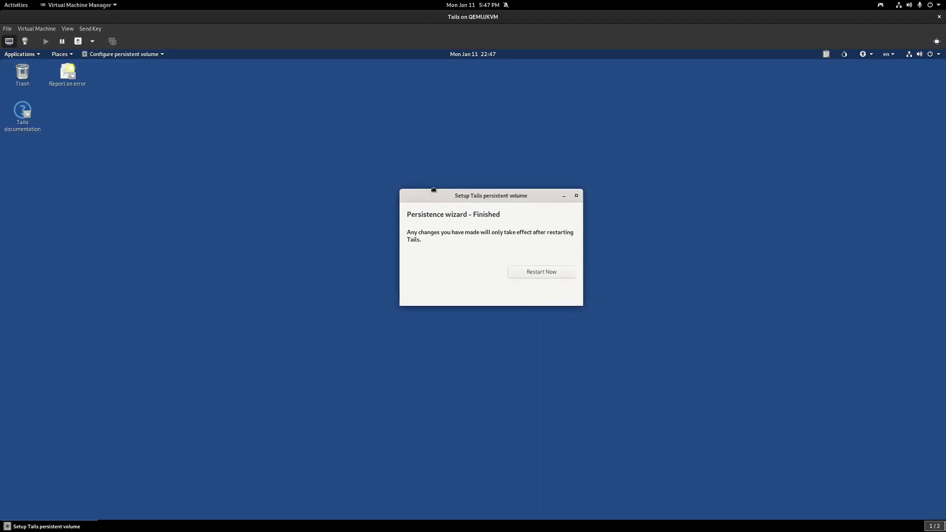
left_click(22, 55)
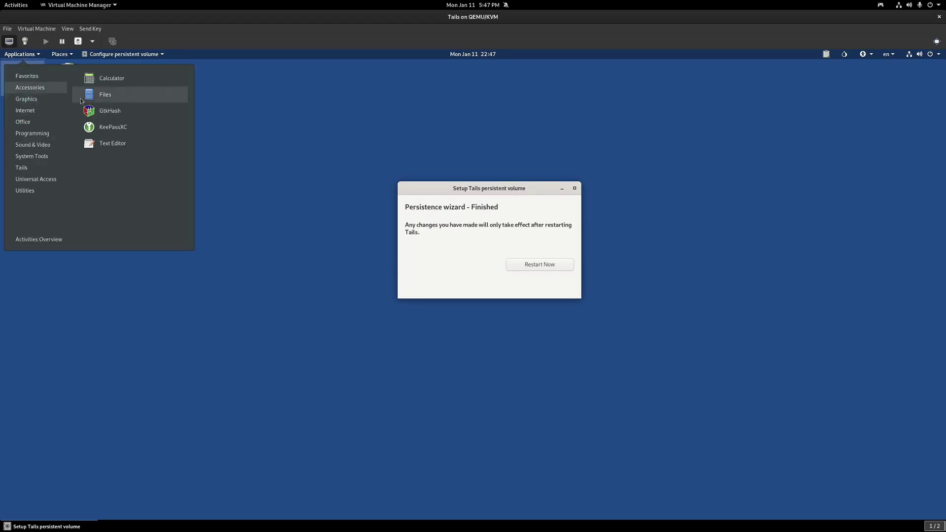
left_click(111, 94)
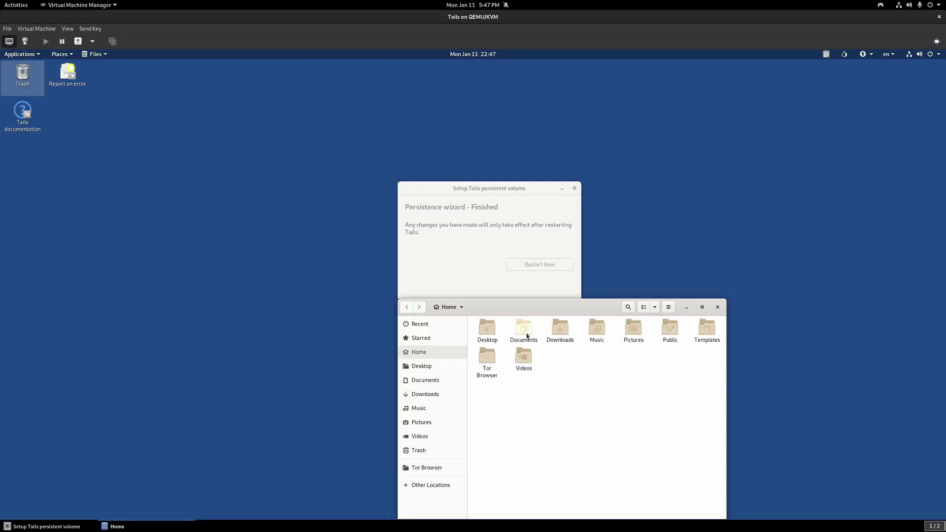
double_click(524, 332)
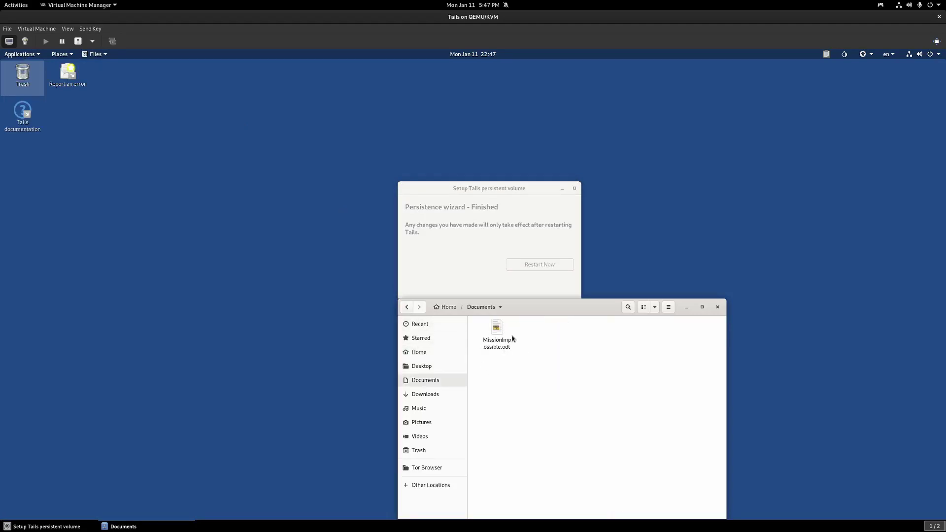
left_click(930, 54)
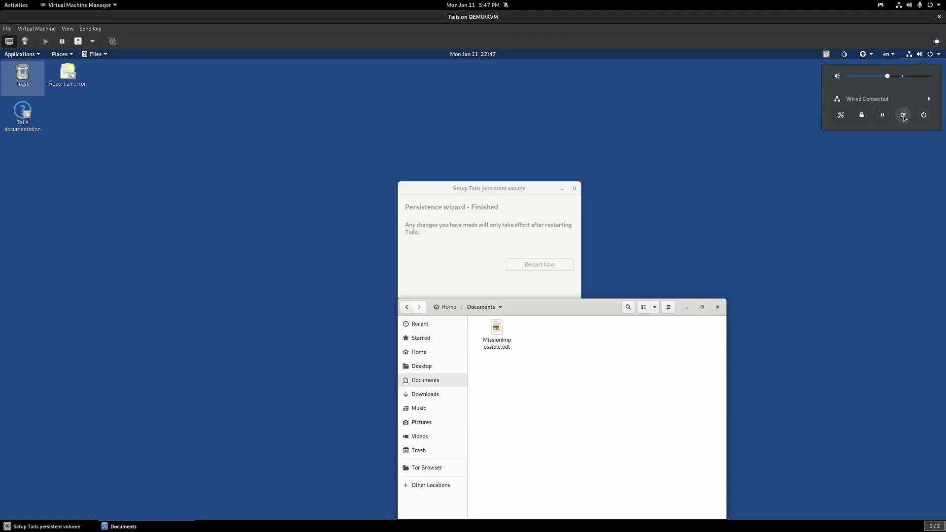
left_click(903, 116)
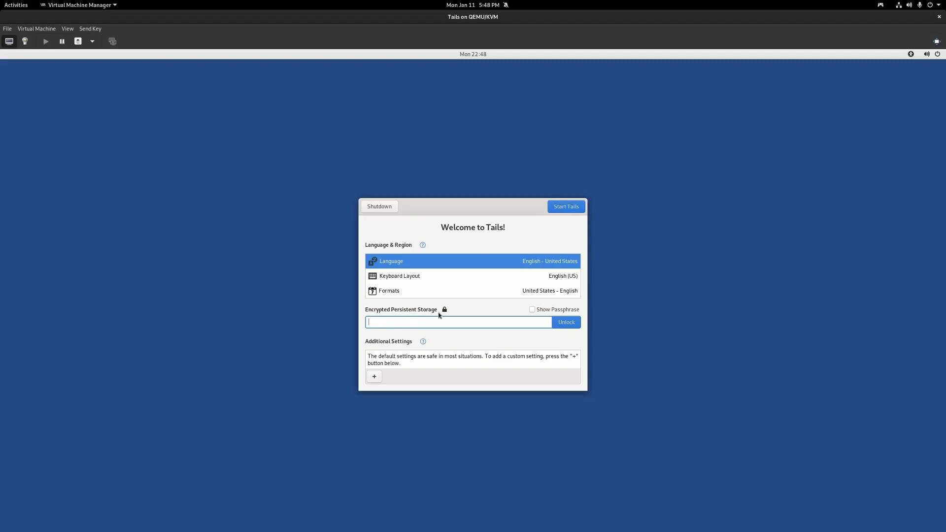
- Enter the persistence passphrase to unlock Encrypted Persistent Storage
type("•••••••••••••")
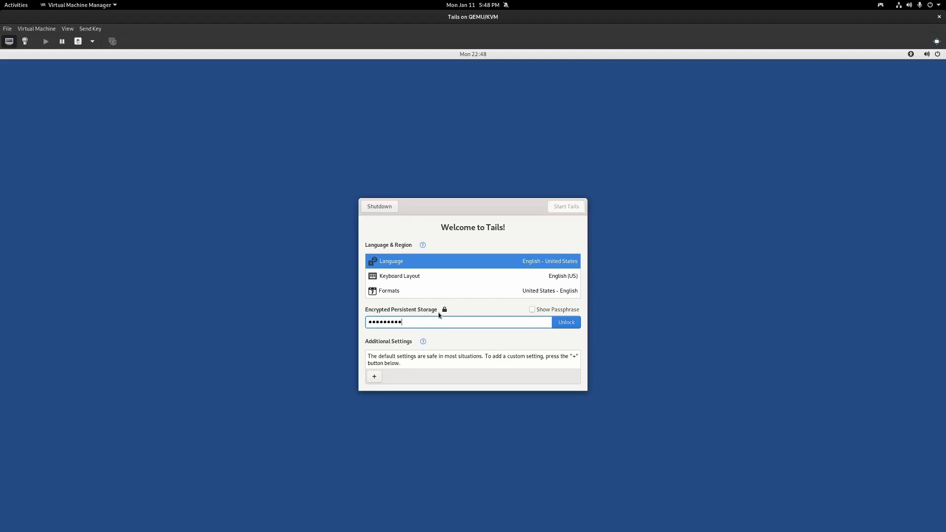
key("Return")
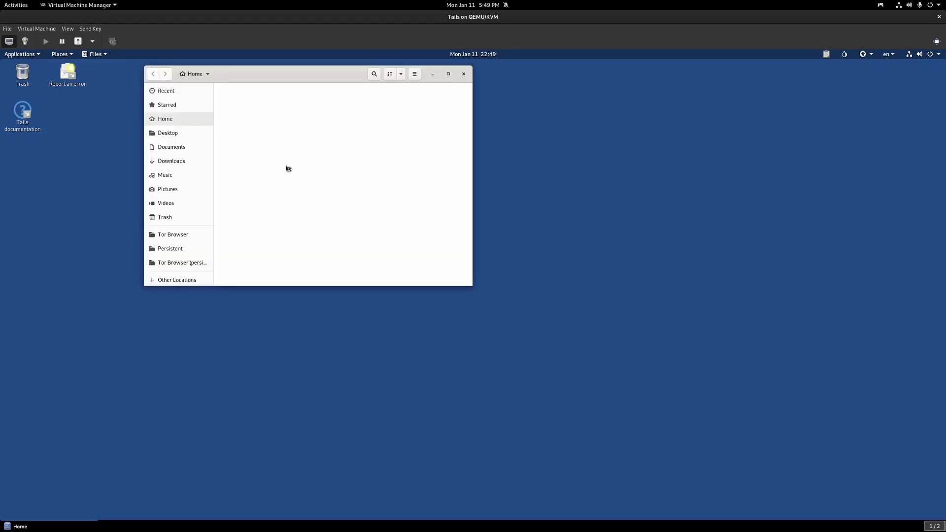
- Open Documents to find it empty, then browse the Tor Browser and Persistent folders
double_click(260, 98)
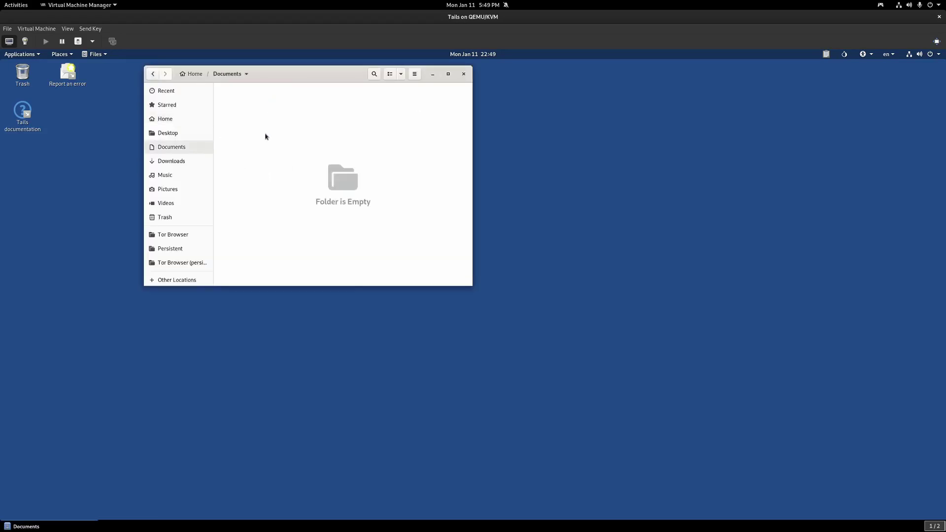
left_click_drag(346, 97, 298, 187)
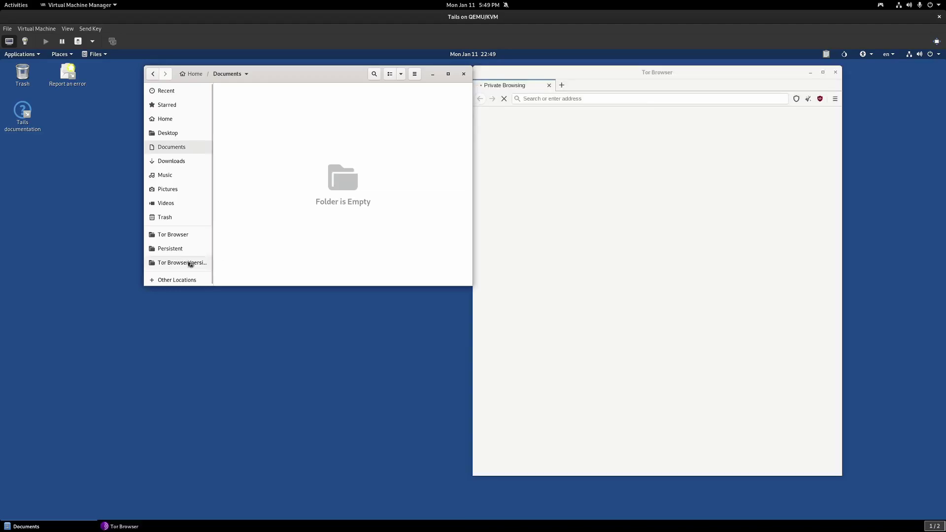
left_click(187, 267)
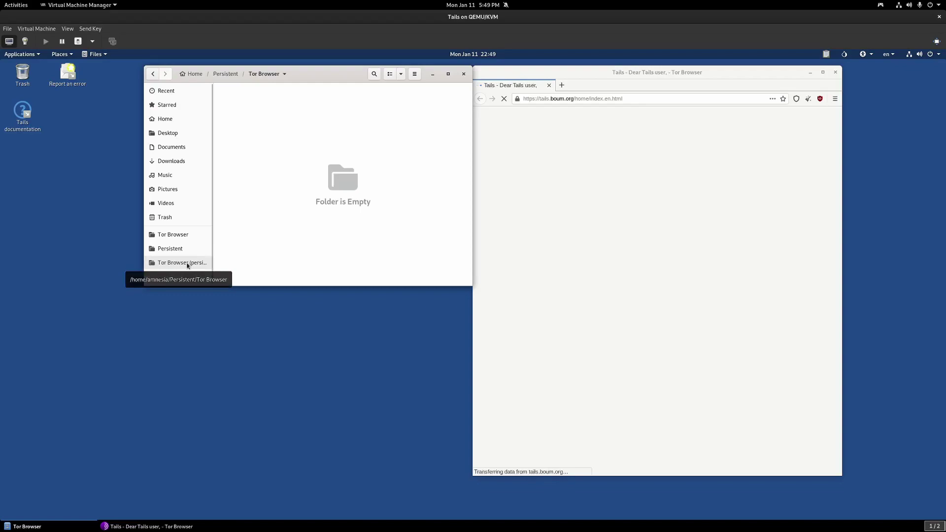
left_click(175, 249)
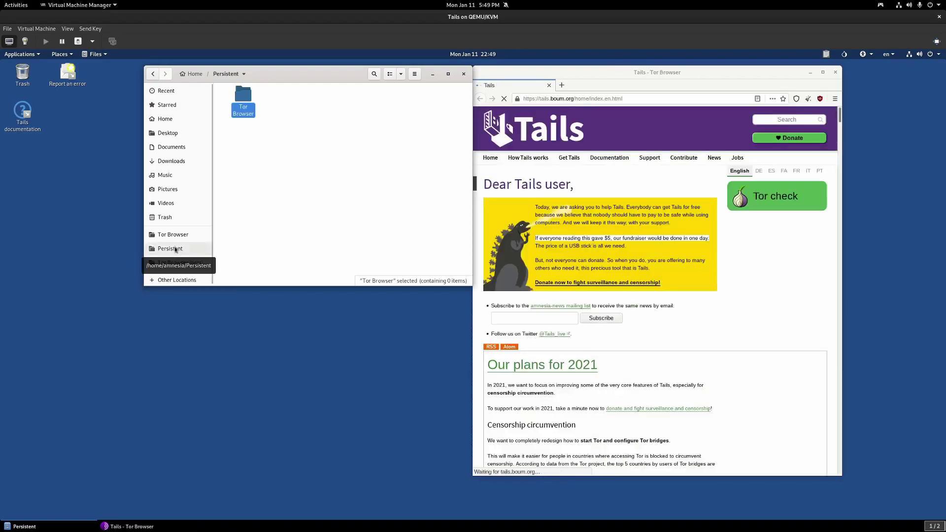
left_click(262, 112)
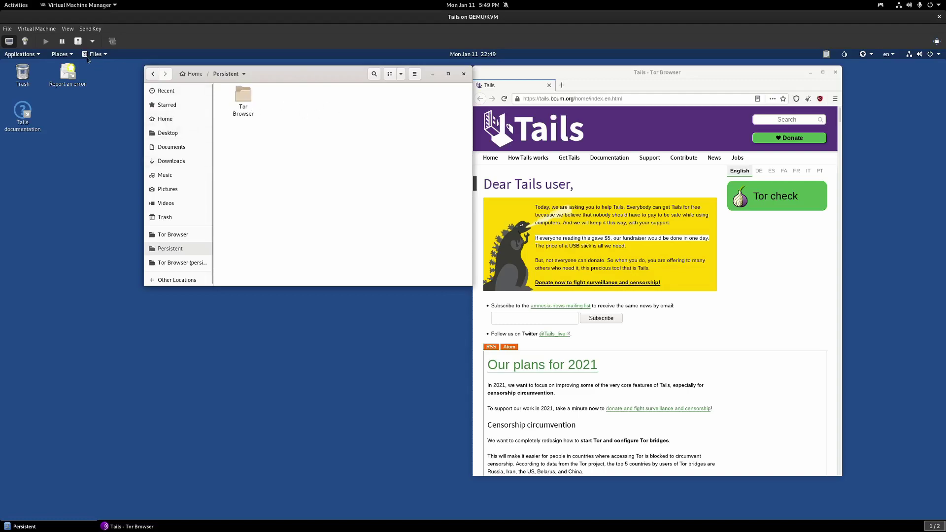
left_click(21, 54)
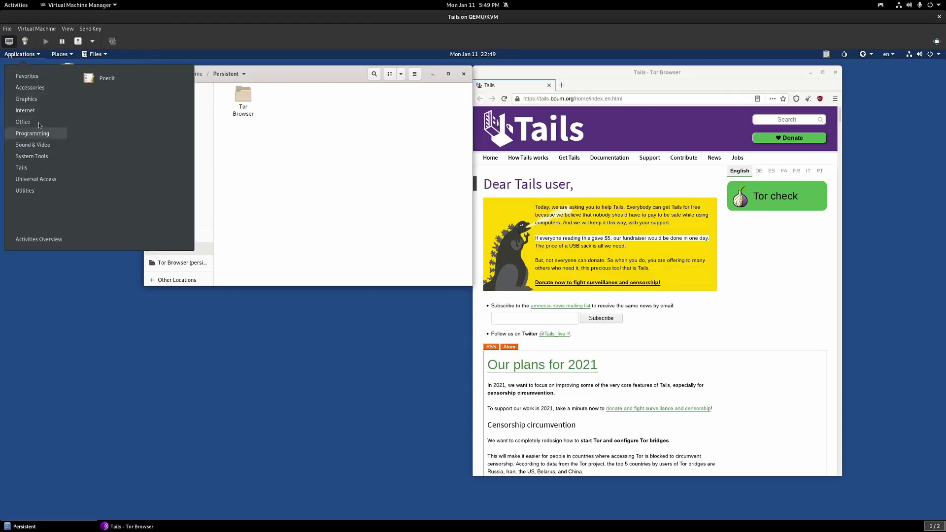
- Type 'This is our not so super secret document', save it as supersecret.odt in Persistent, and close Writer
left_click(124, 160)
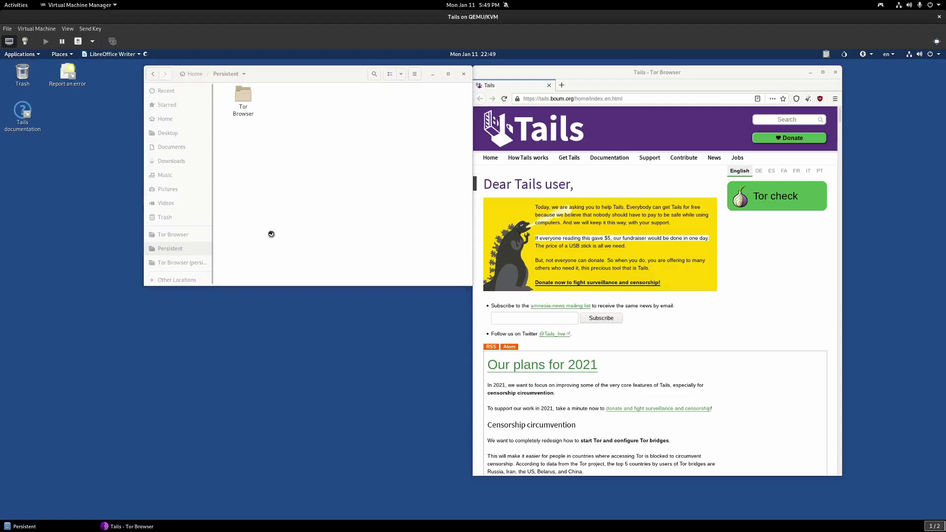
type("This is our ")
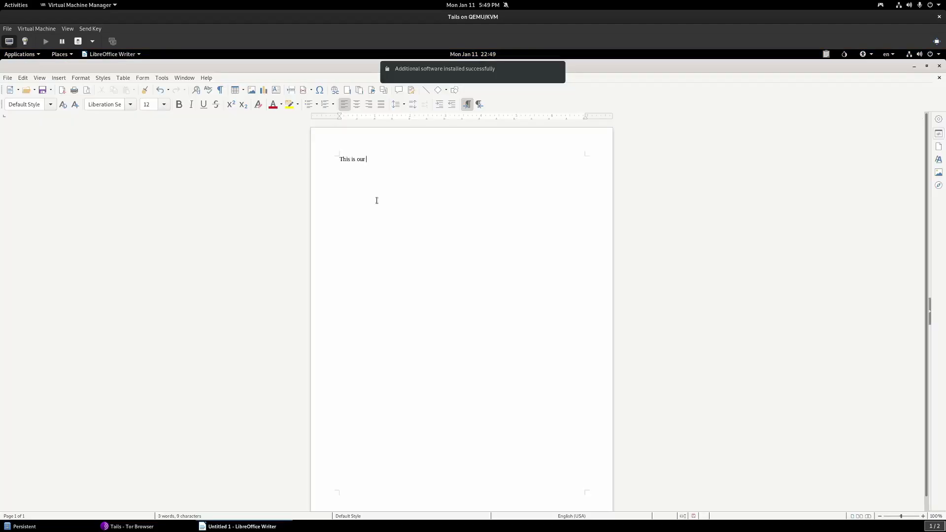
type("not so super secret document.")
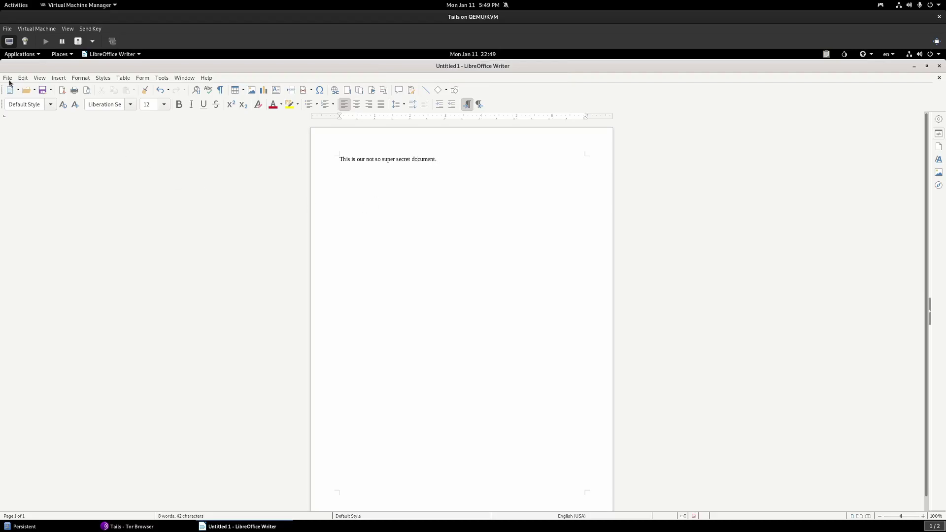
left_click(9, 79)
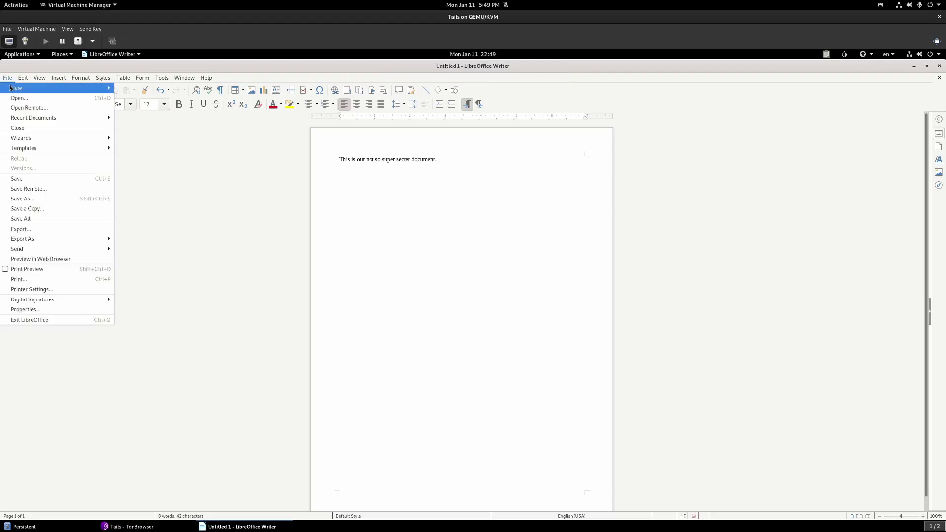
left_click(53, 198)
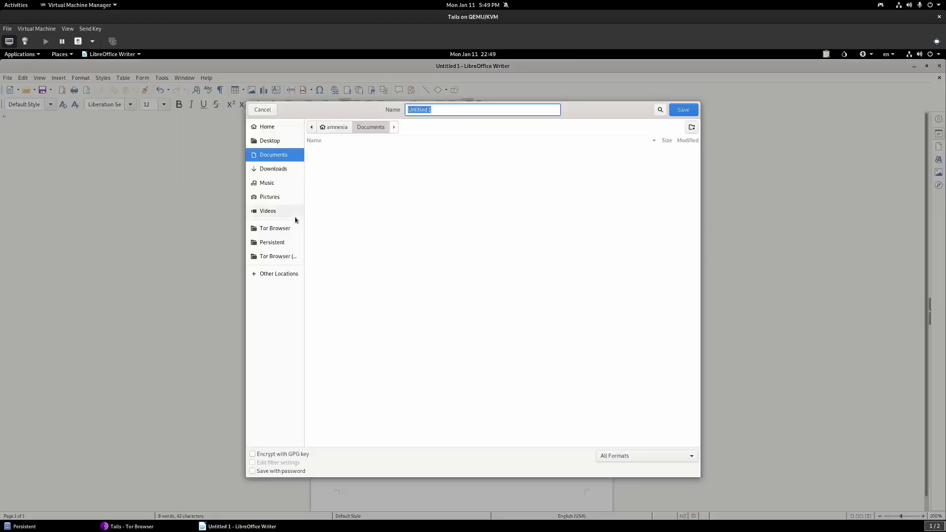
type("supersecret")
left_click(276, 241)
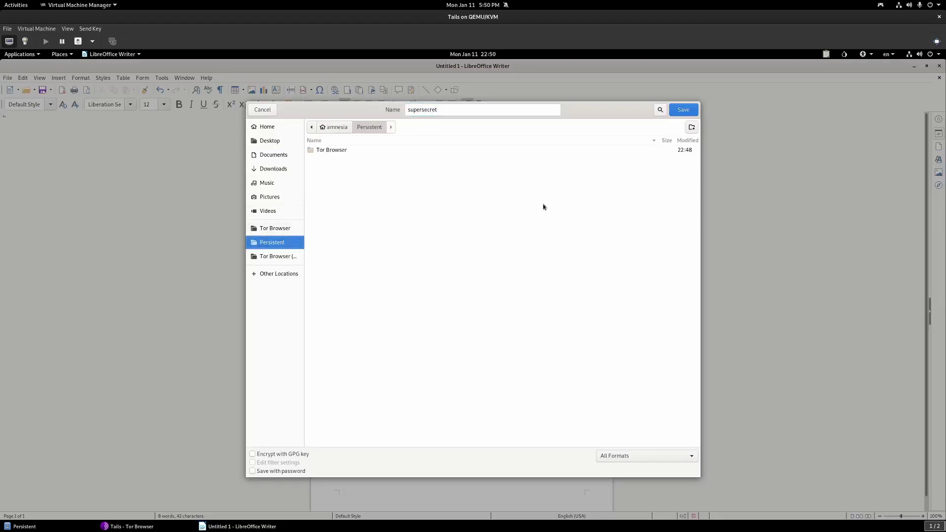
left_click(683, 109)
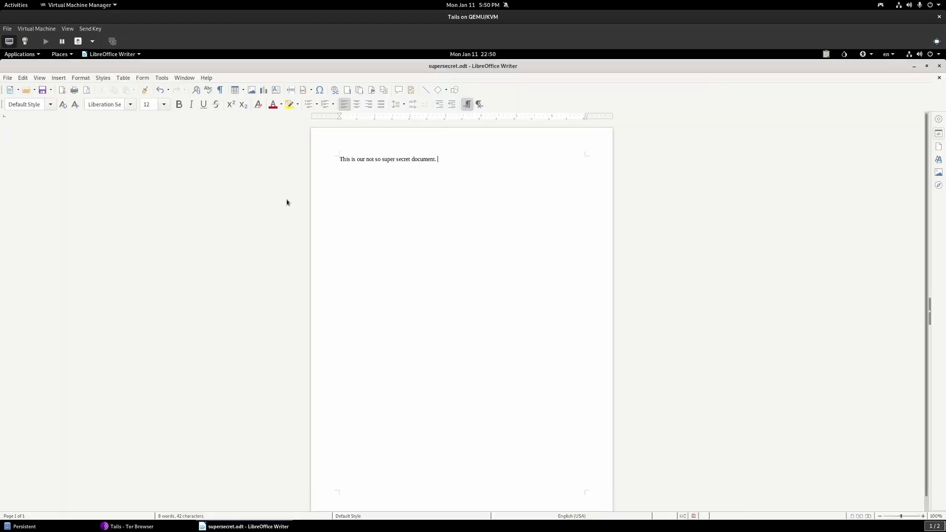
left_click(939, 65)
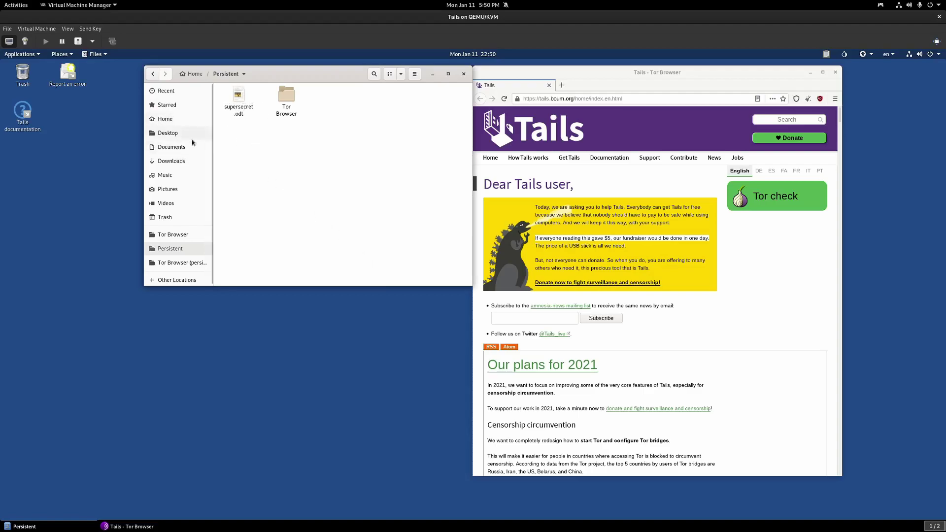
- Check Documents and Persistent for supersecret.odt, then close Files and Tor Browser
left_click(185, 148)
left_click(170, 249)
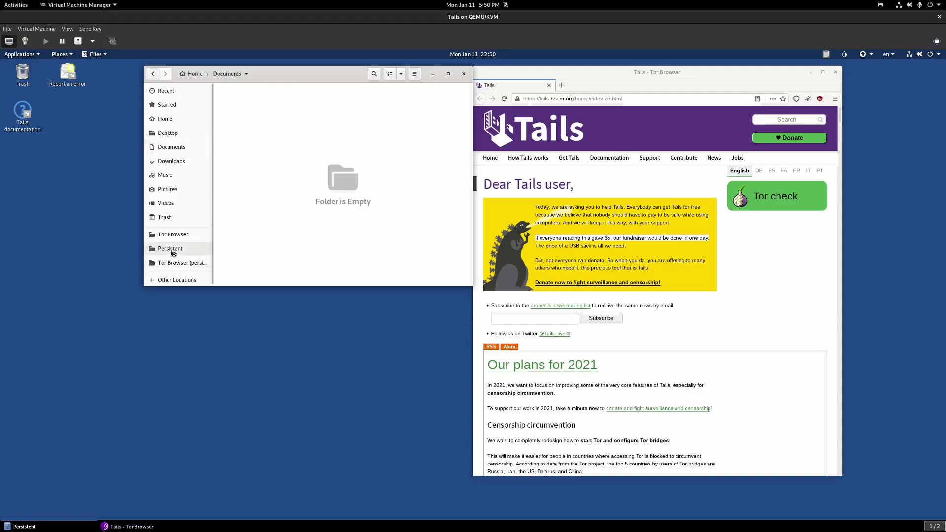
left_click(464, 74)
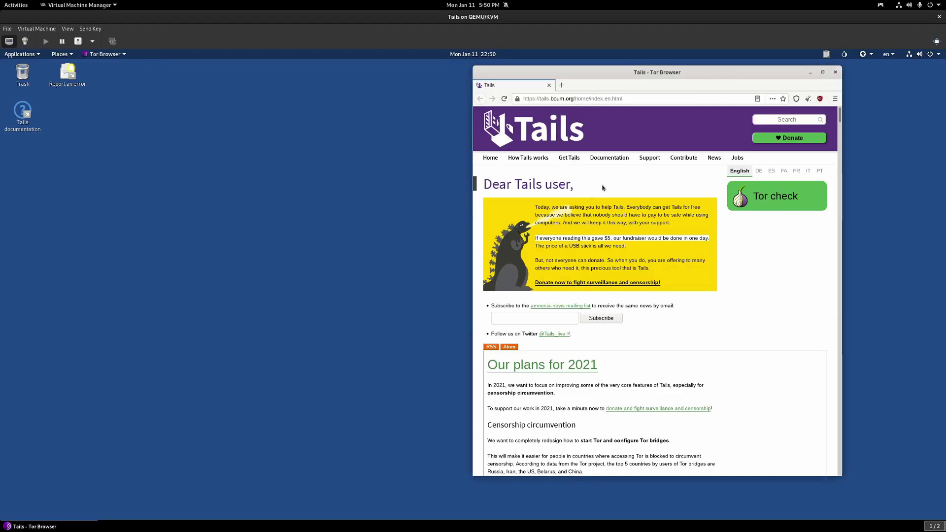
left_click(837, 72)
left_click(21, 54)
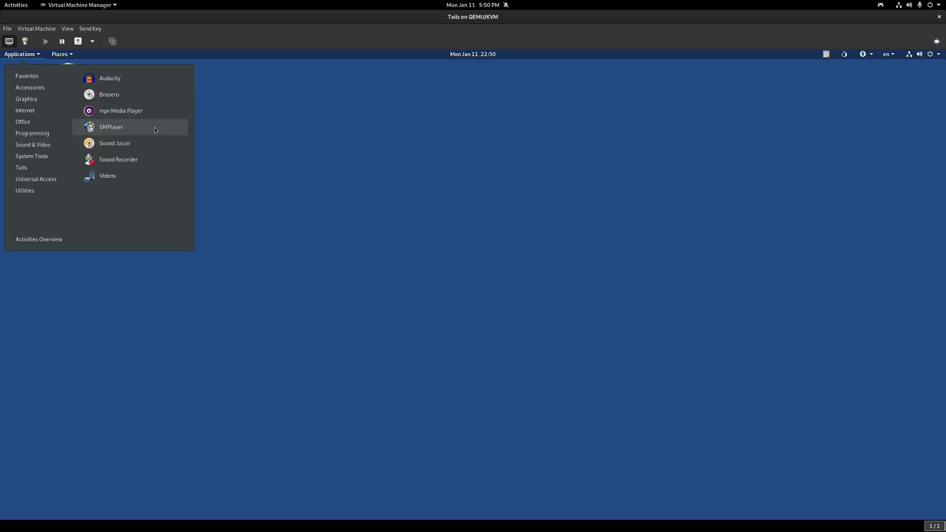
left_click(126, 131)
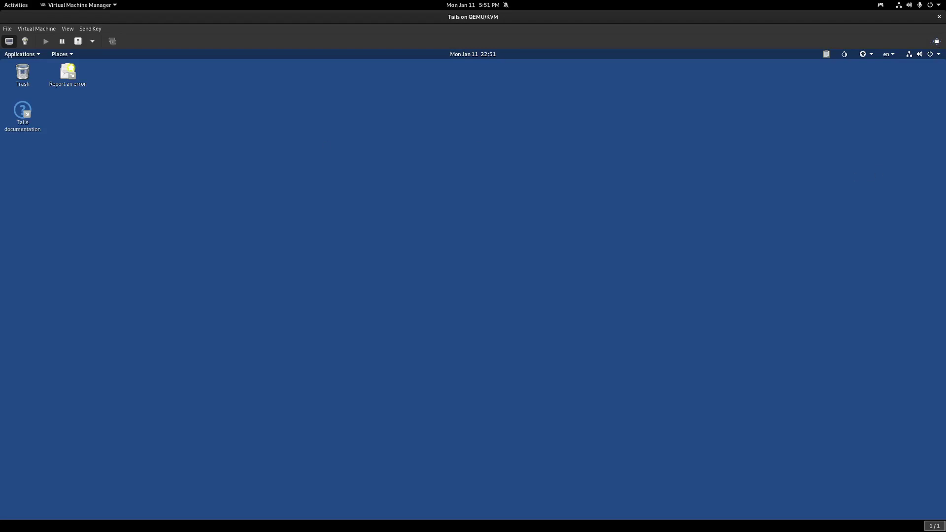
- Restart Tails, then open the Persistent folder and select the surviving supersecret.odt
left_click(938, 54)
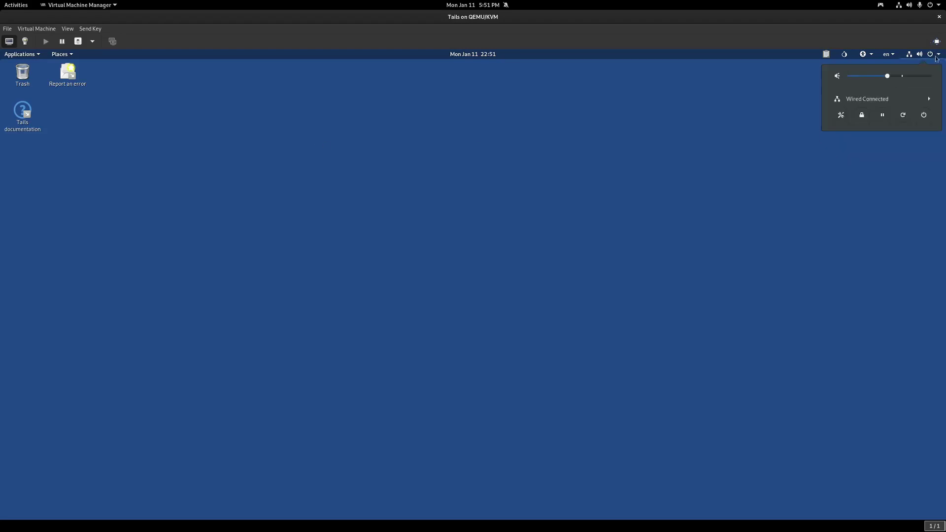
left_click(903, 115)
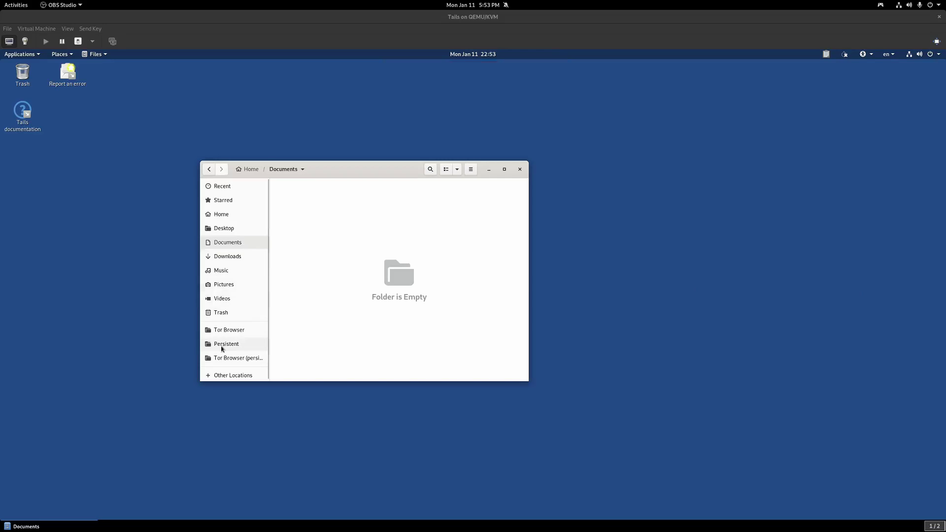
left_click(221, 345)
left_click(292, 190)
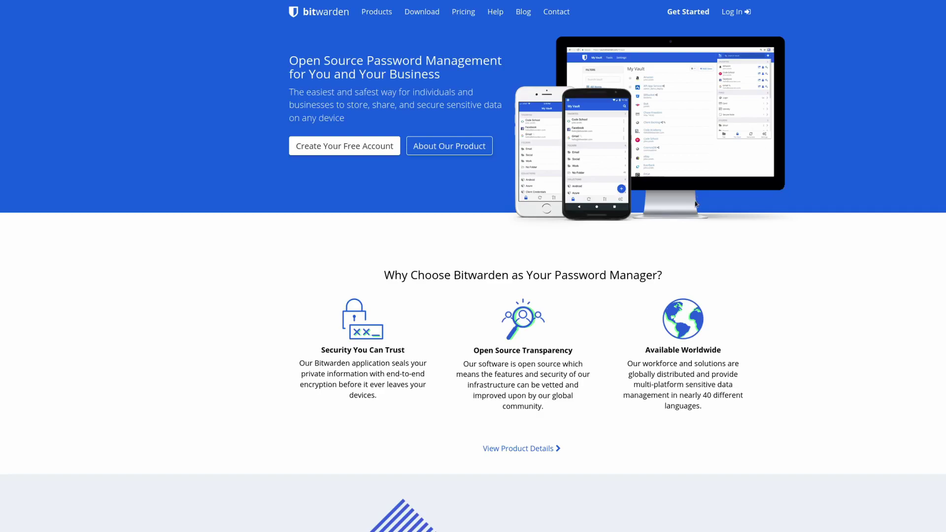
- Scroll the Bitwarden homepage past the online-safety and cross-device sections to the TechRepublic quote
scroll(698, 225, "down", 3)
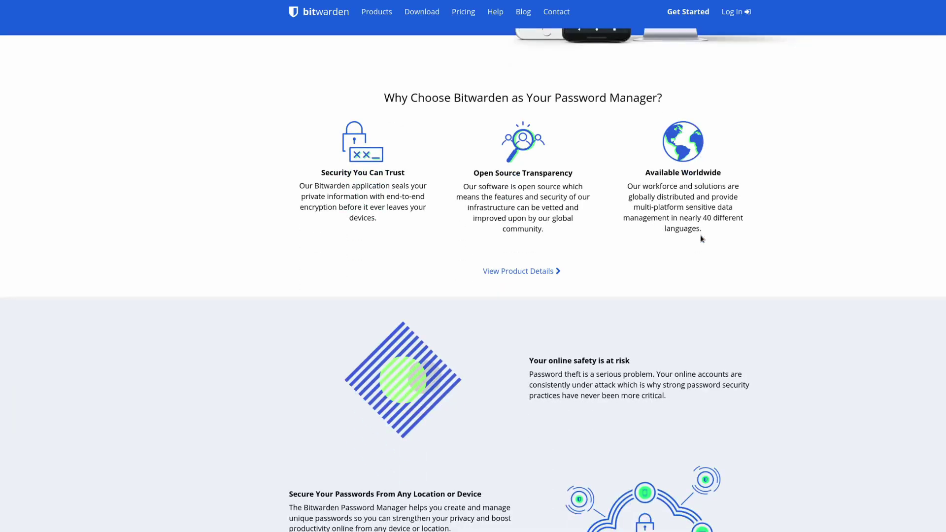
scroll(702, 238, "down", 1)
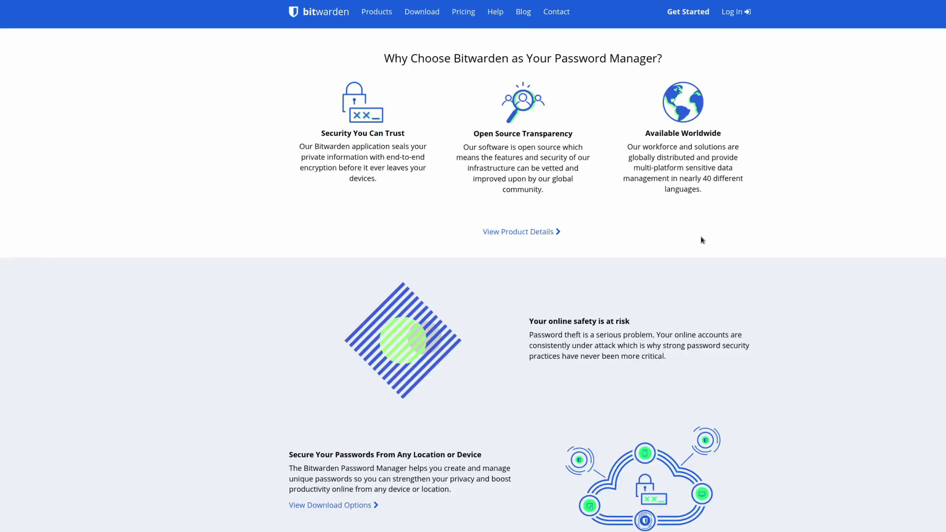
scroll(695, 234, "down", 1)
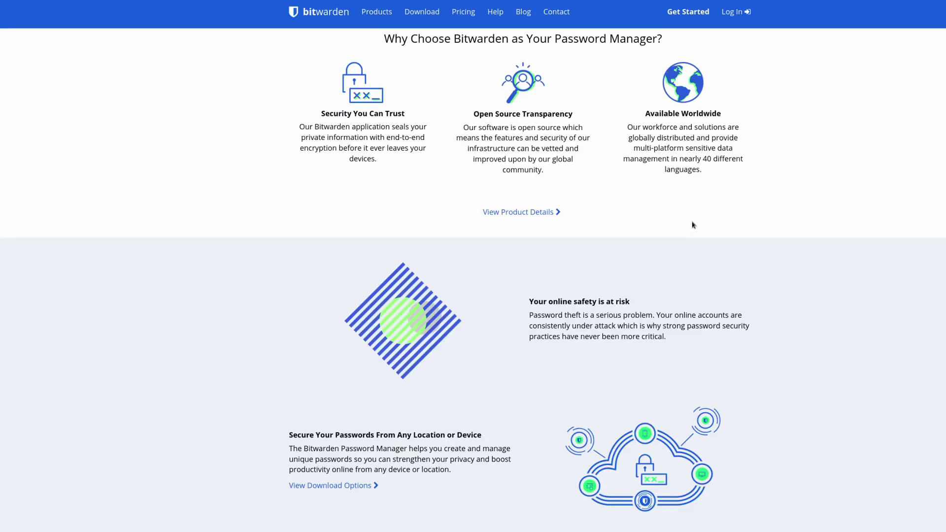
scroll(693, 225, "down", 5)
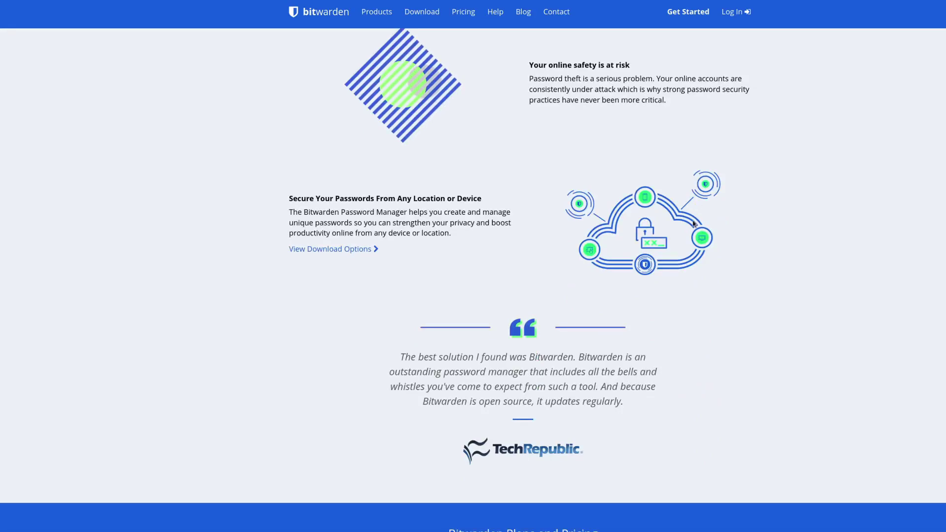